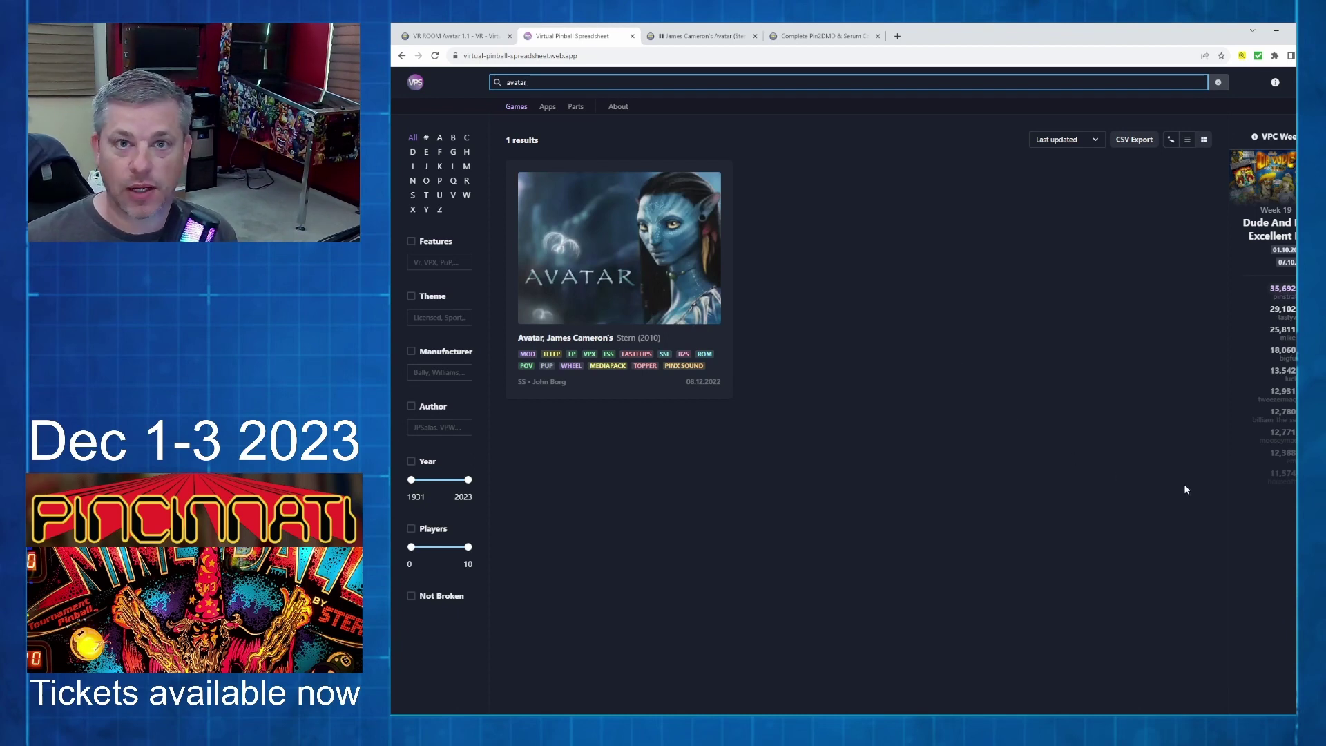
Clear the avatar search and open the details of the Stern 2011 Transformers game.
key("Escape")
scroll(779, 311, "down", 1)
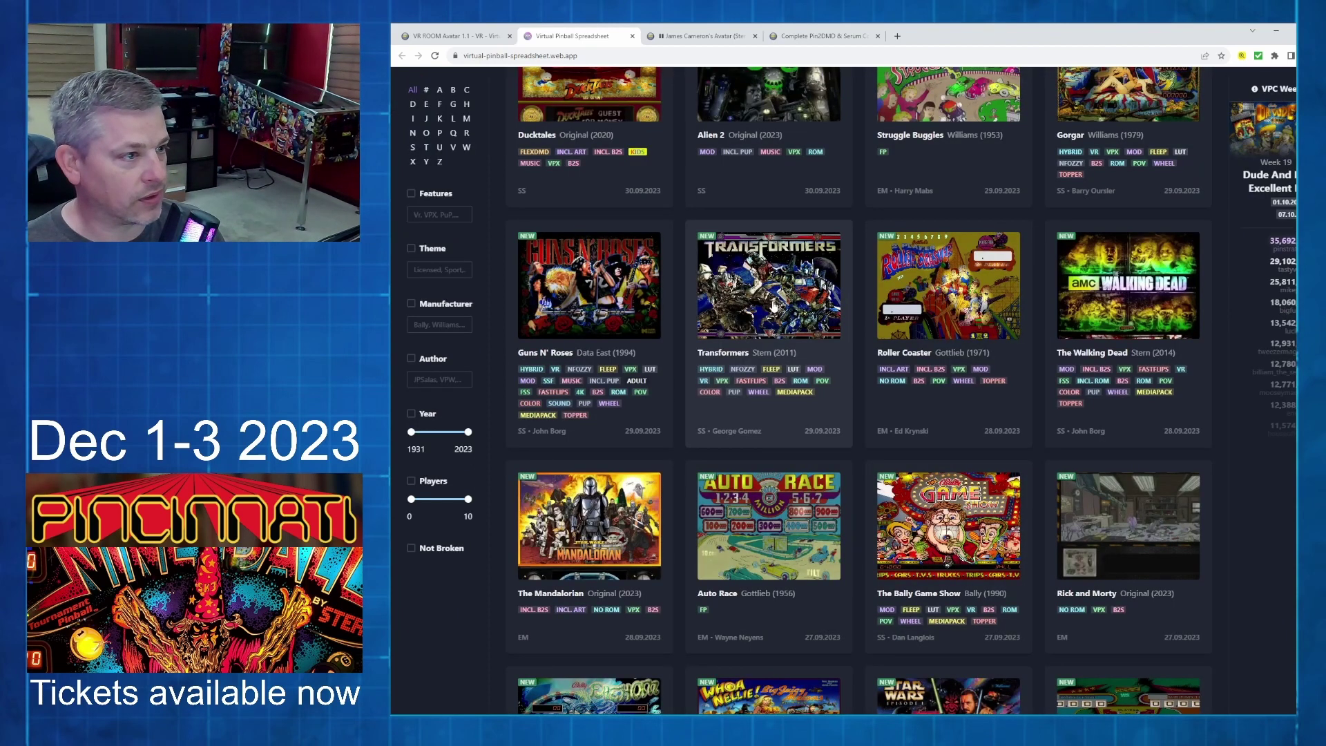
left_click(773, 304)
Examine the Transformers tables, backglasses, ROMs, PuP packs, alt color, POV, wheel art and media packs, and close the entry.
scroll(856, 362, "down", 2)
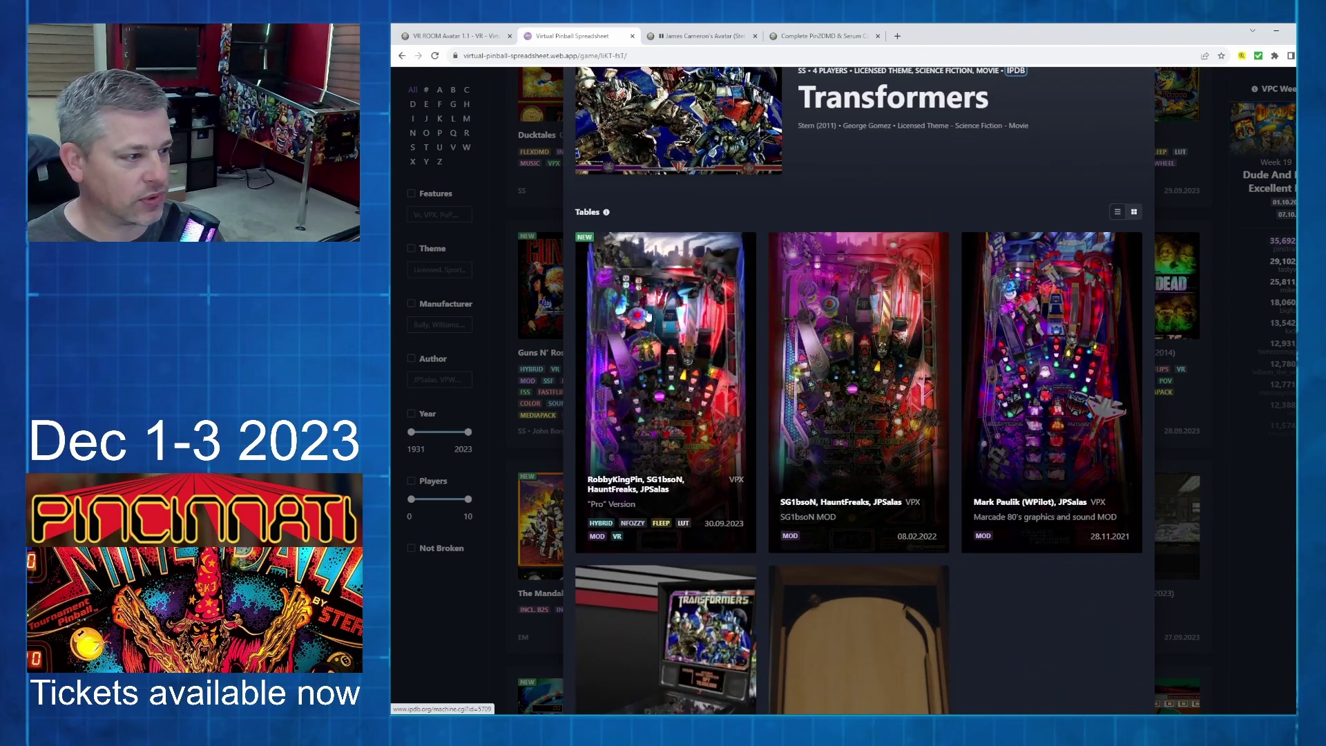
scroll(707, 402, "down", 1)
scroll(707, 402, "down", 7)
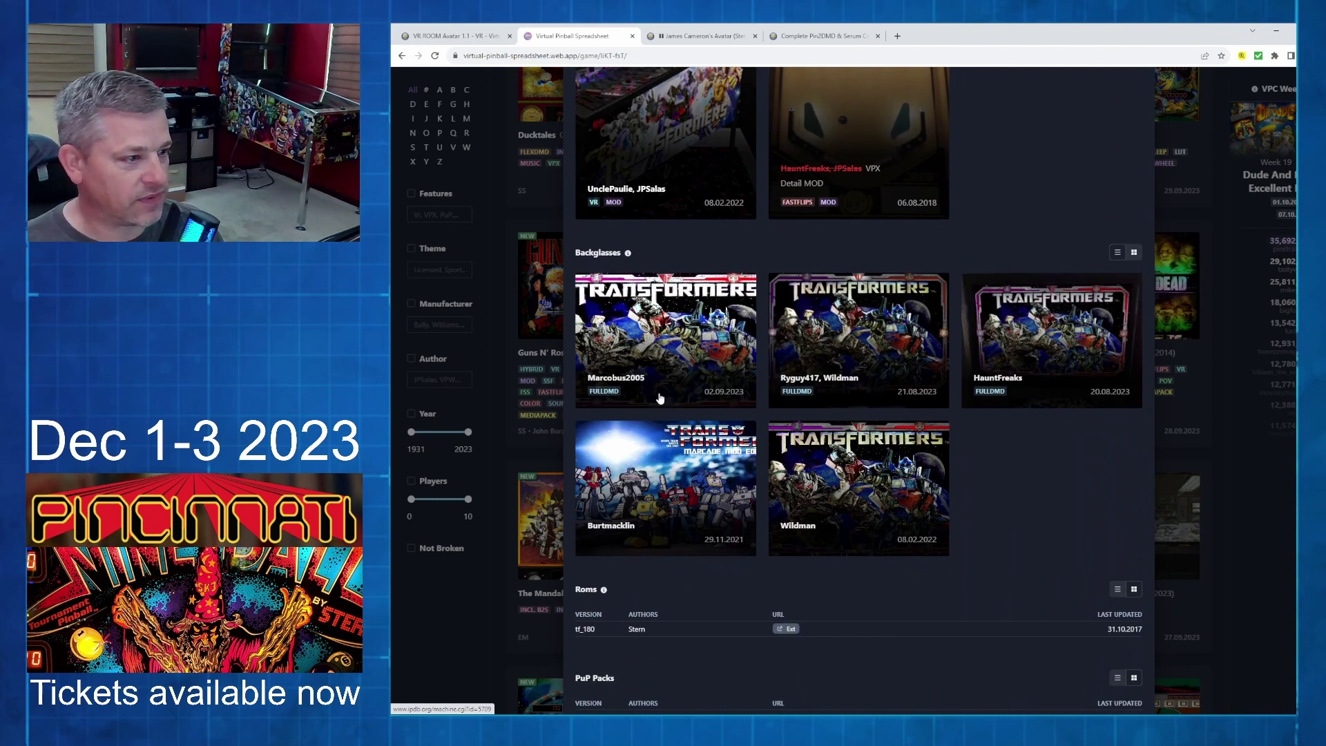
scroll(675, 452, "down", 3)
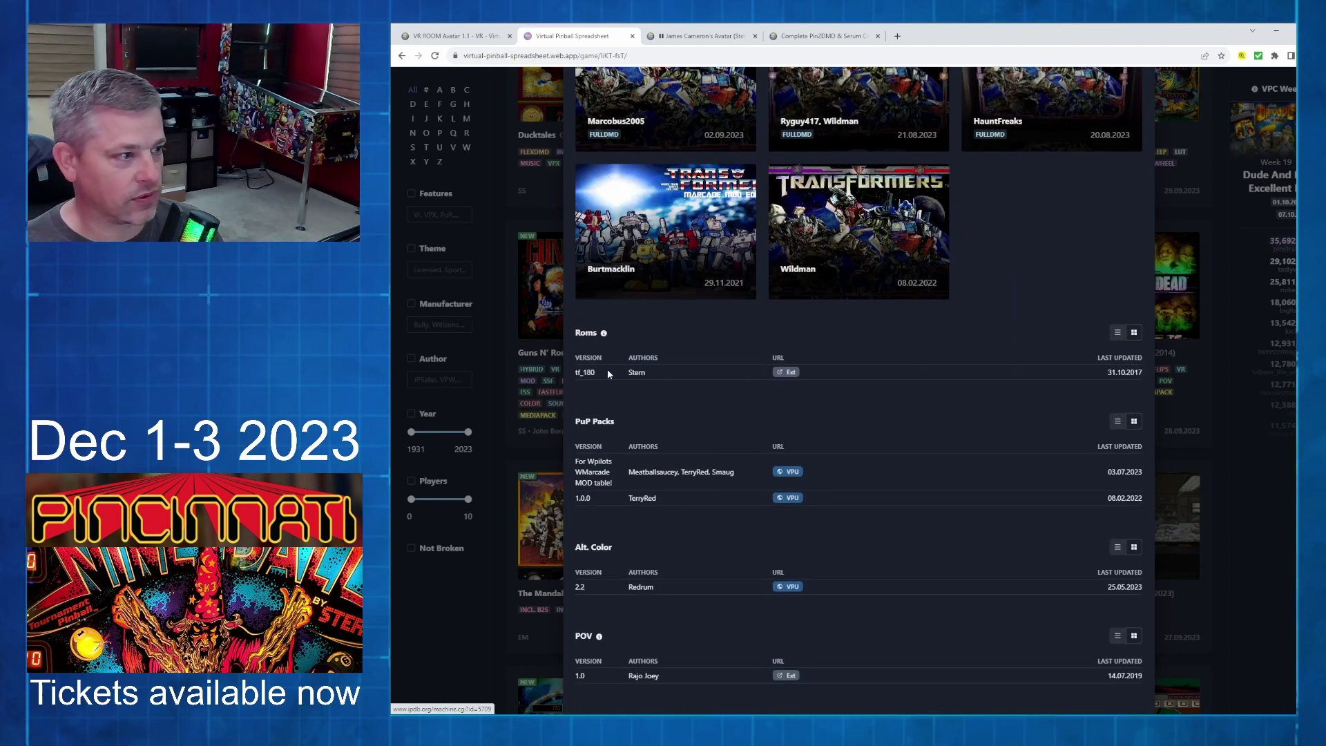
scroll(647, 444, "down", 2)
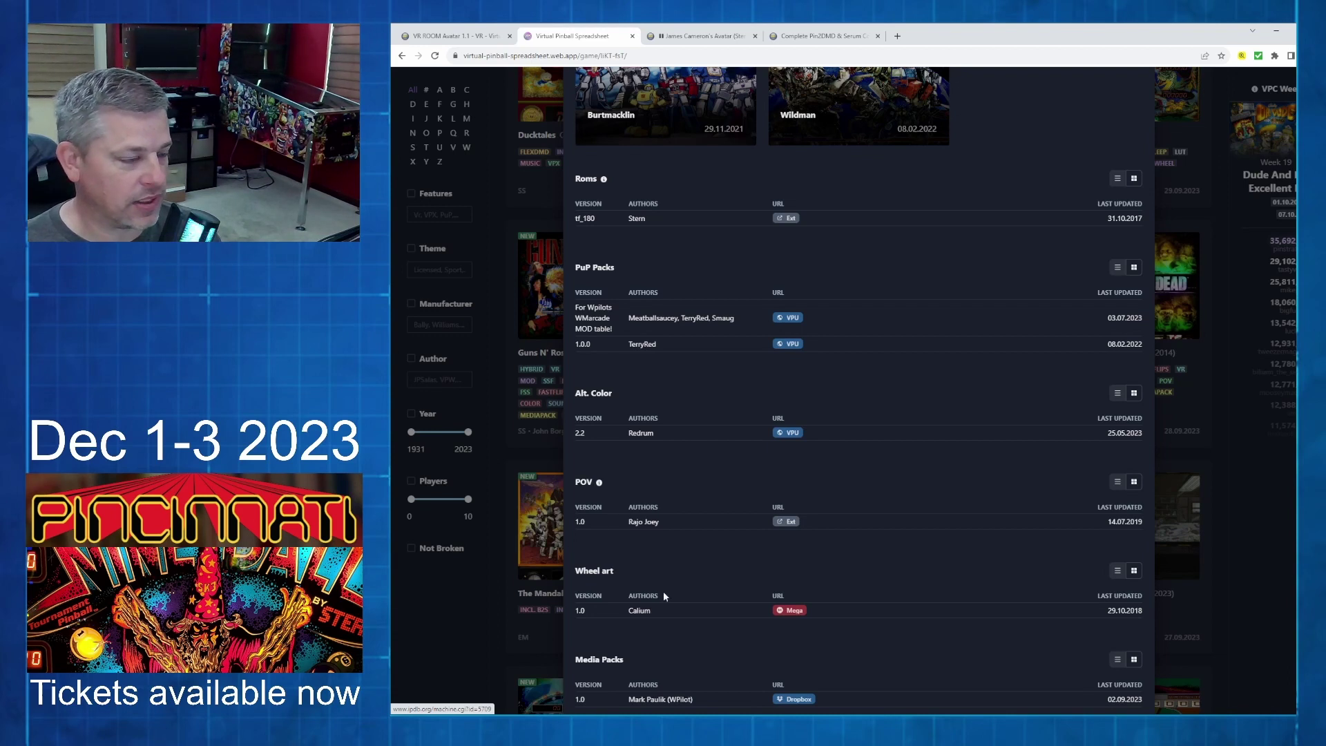
scroll(662, 591, "down", 1)
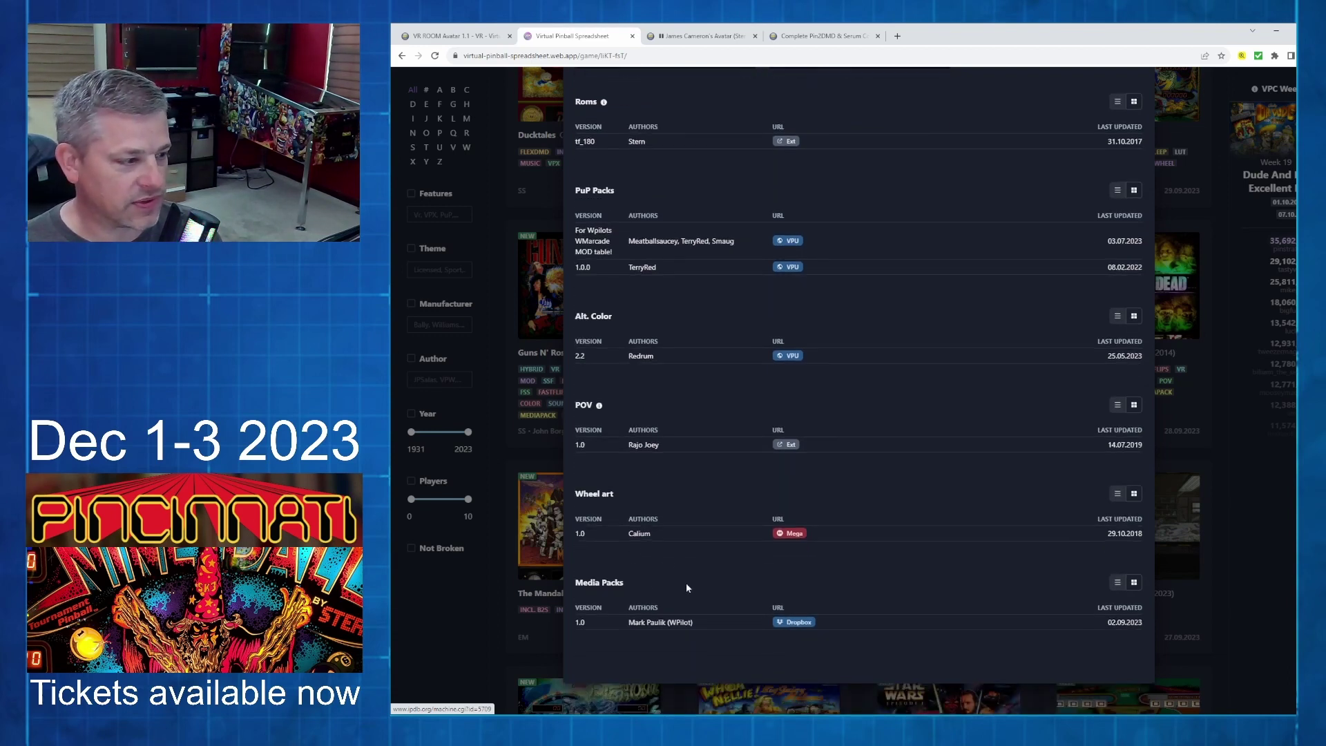
scroll(844, 521, "up", 3)
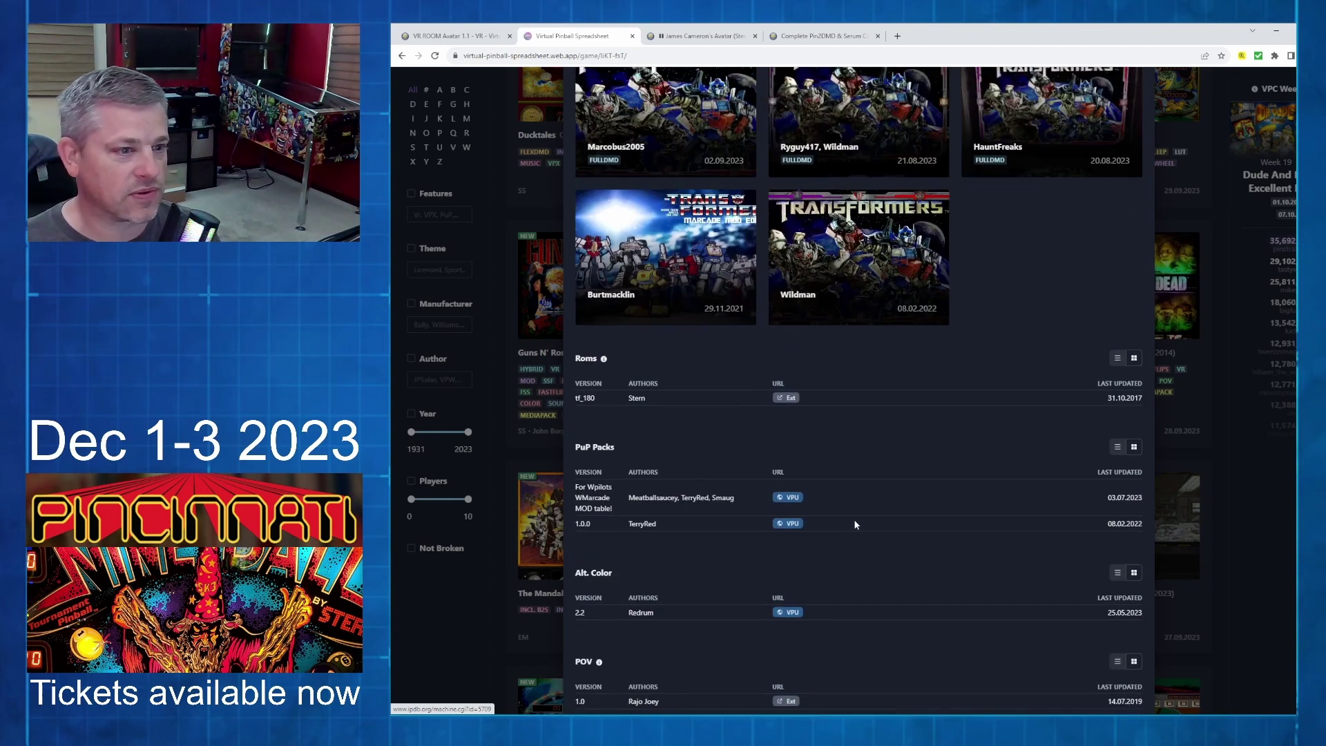
scroll(852, 528, "up", 10)
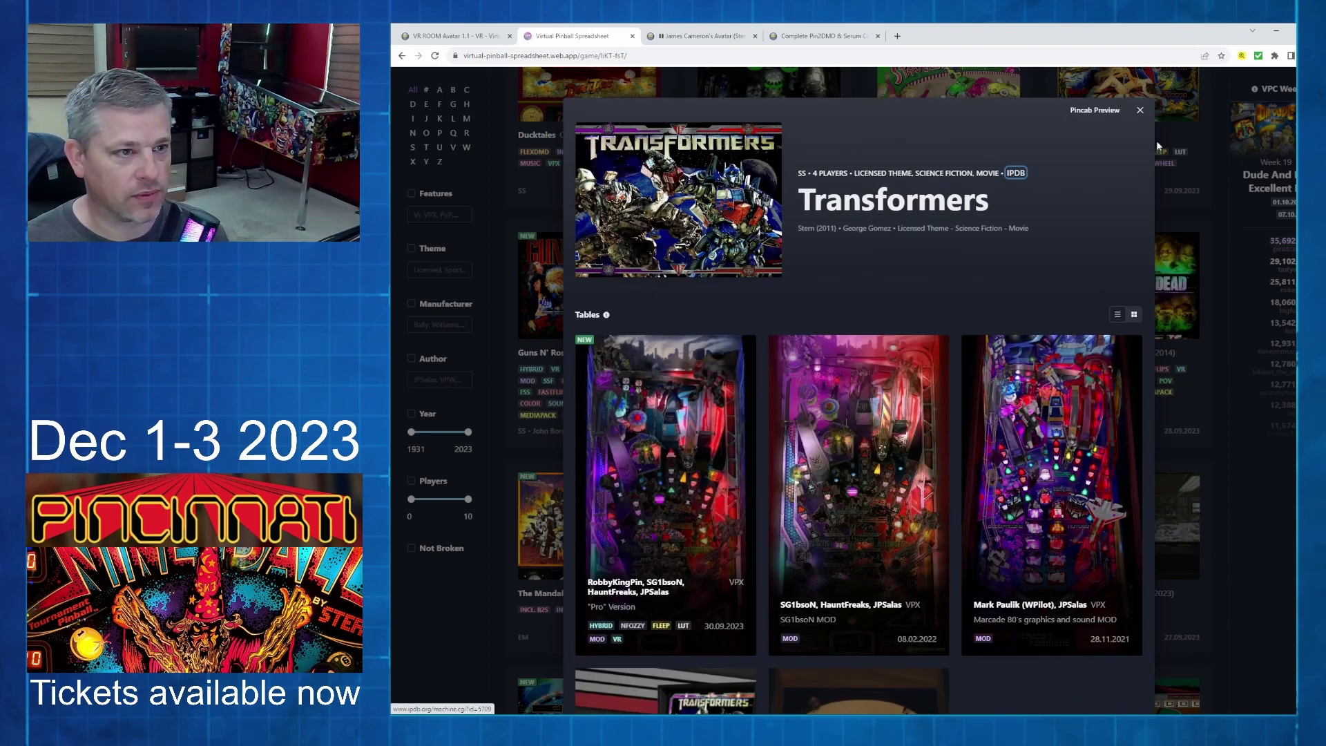
left_click(1140, 111)
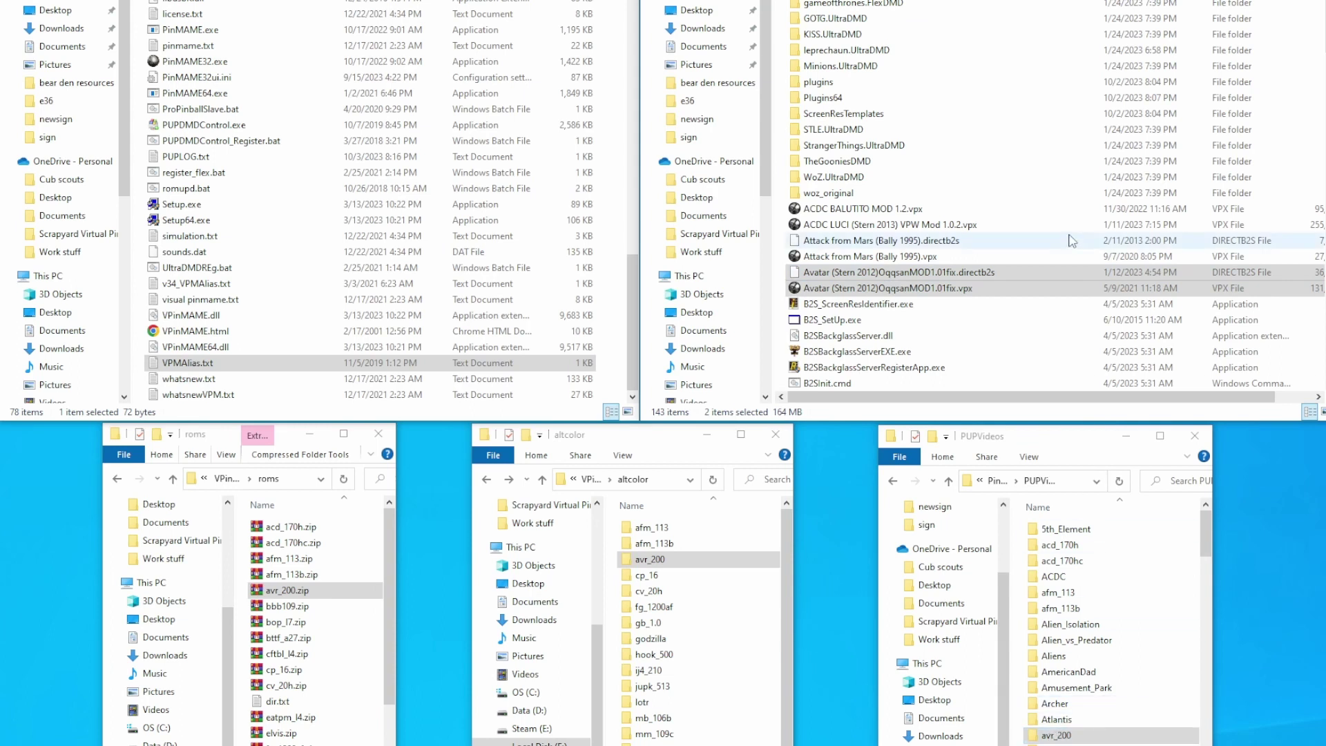
Duplicate the table file Avatar (Stern 2012)OqqsanMOD1.01fix.vpx within the same folder.
left_click(928, 291)
right_click(928, 291)
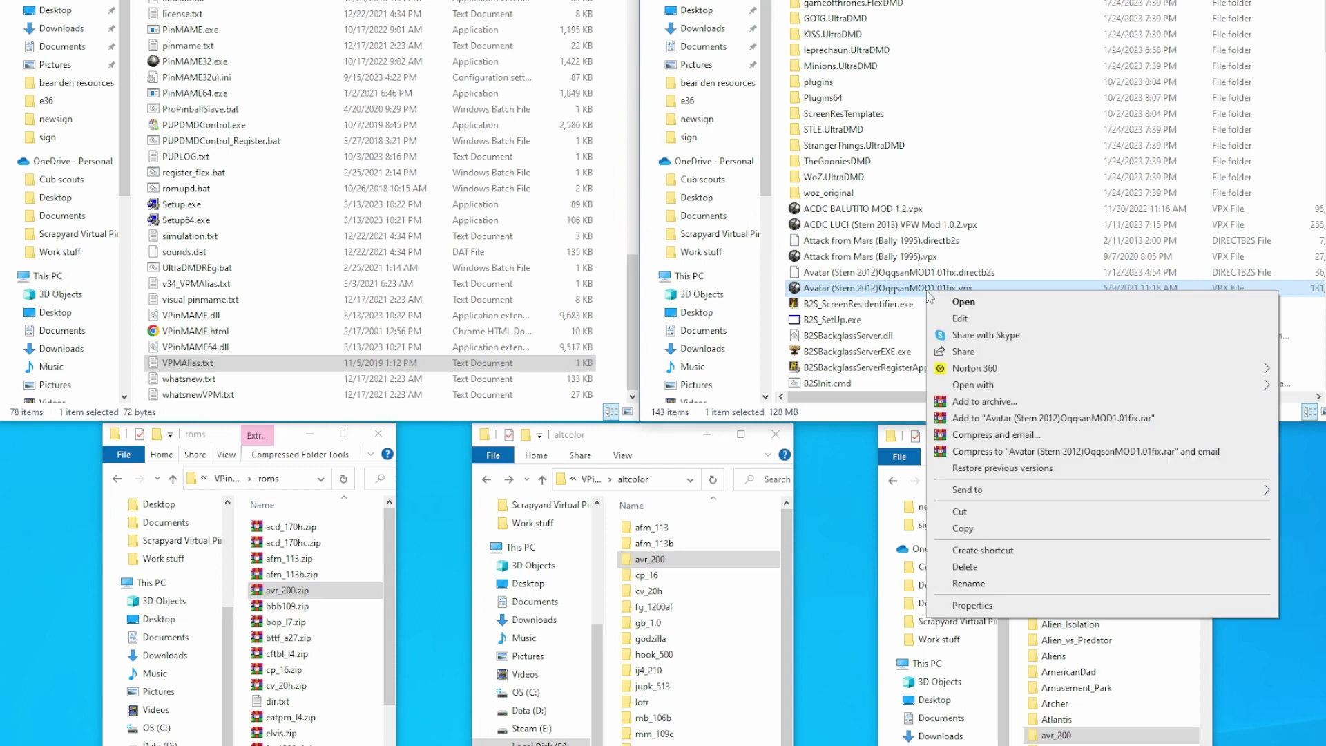
left_click(966, 529)
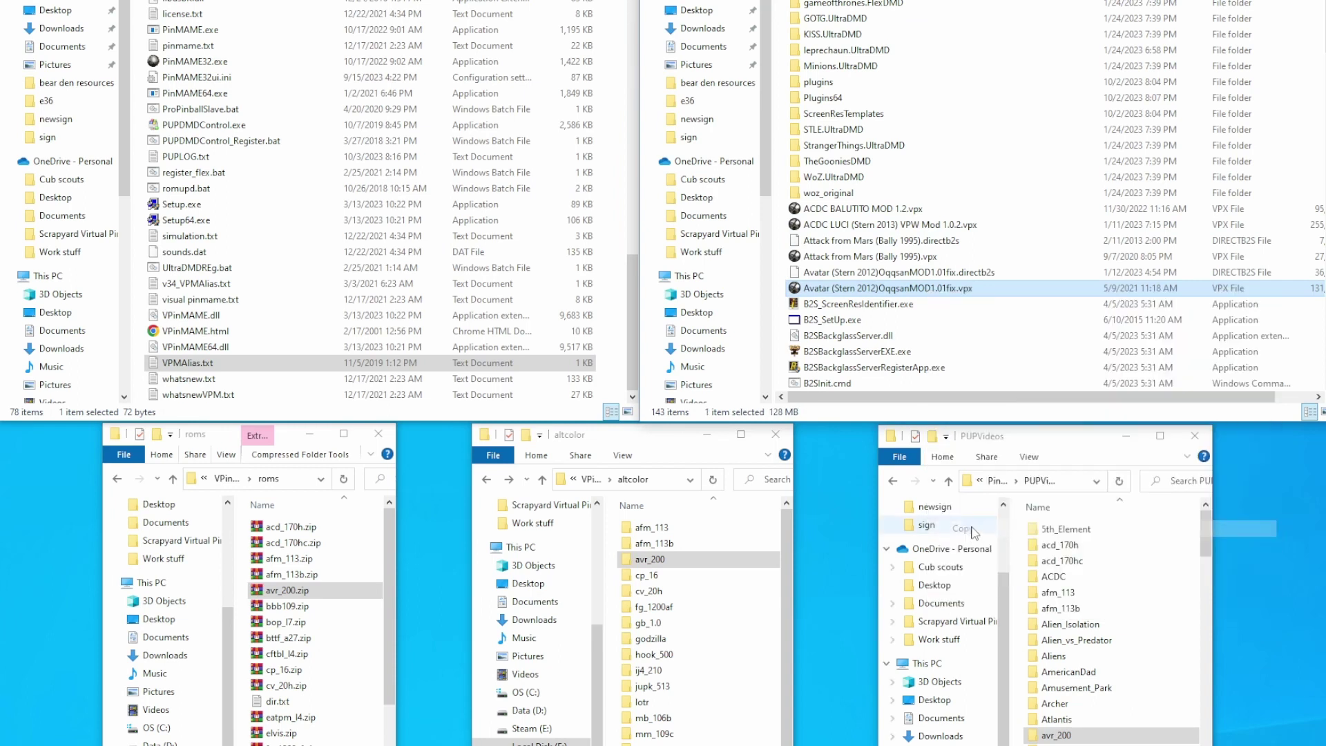
right_click(1079, 277)
left_click(1118, 378)
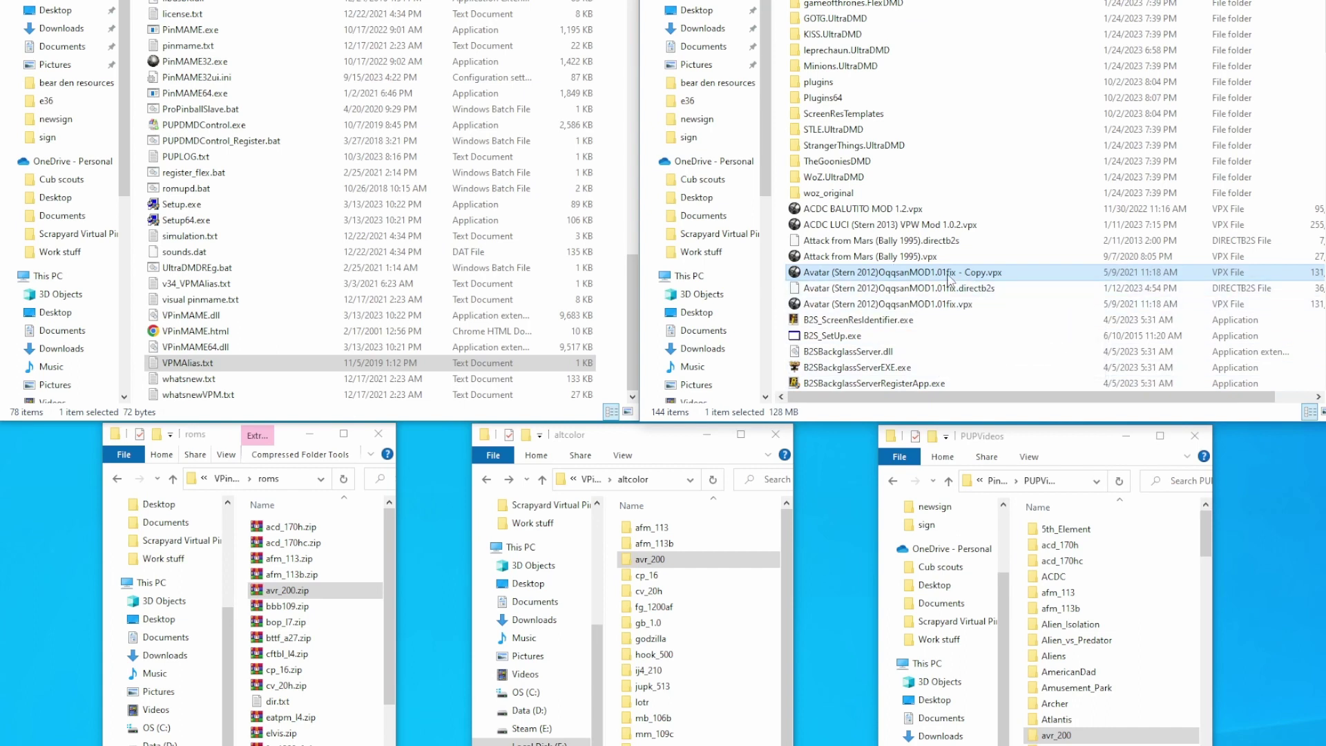
Rename the duplicated Avatar table file as b2savatar.vpx.
left_click(950, 279)
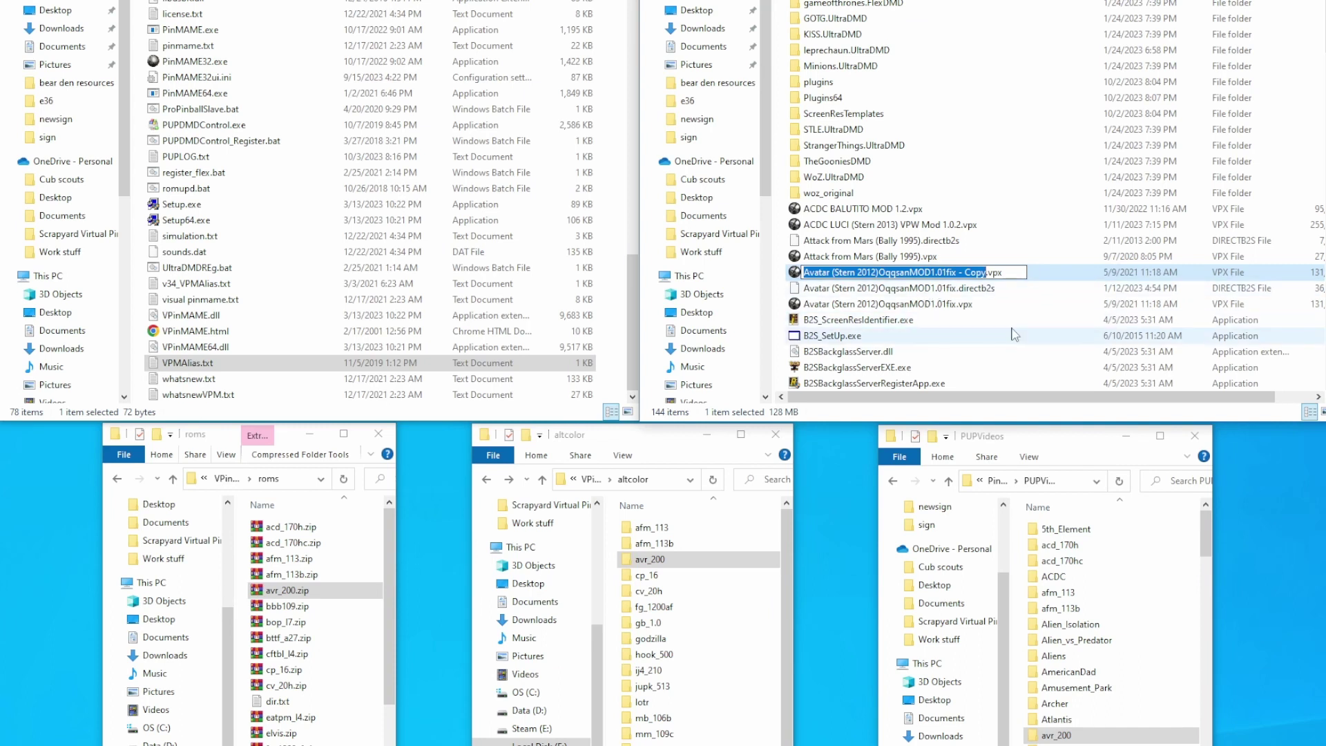
type("b2s")
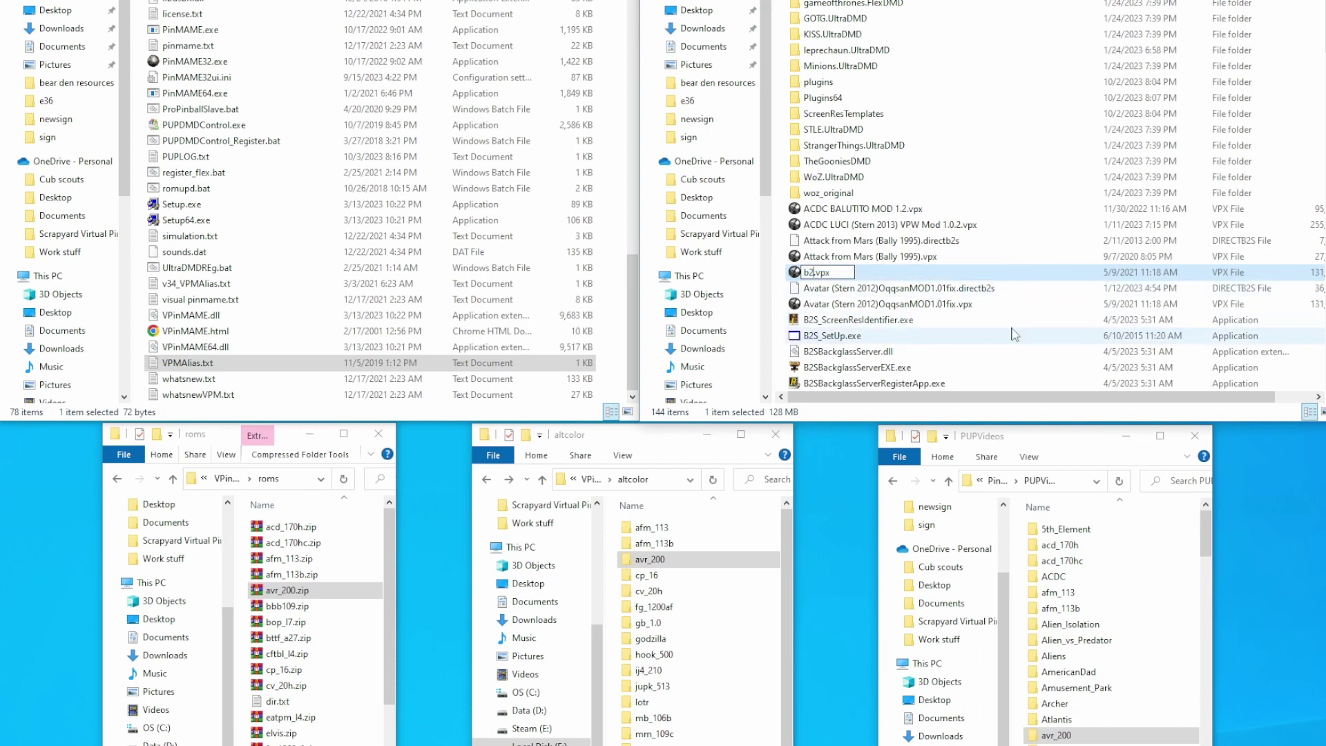
type("avatar")
key("Return")
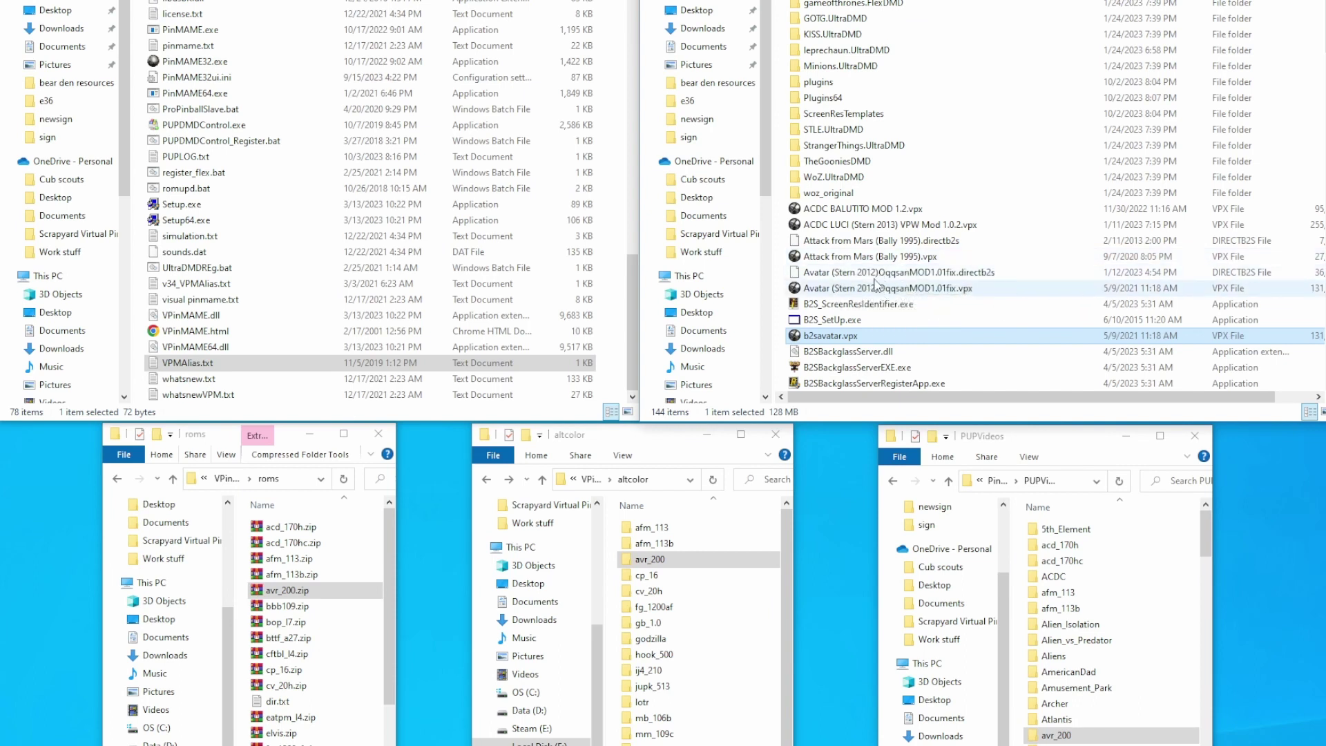
Rename the Avatar backglass file as b2savatar.directb2s, reusing the name of the copied table file.
left_click(825, 336)
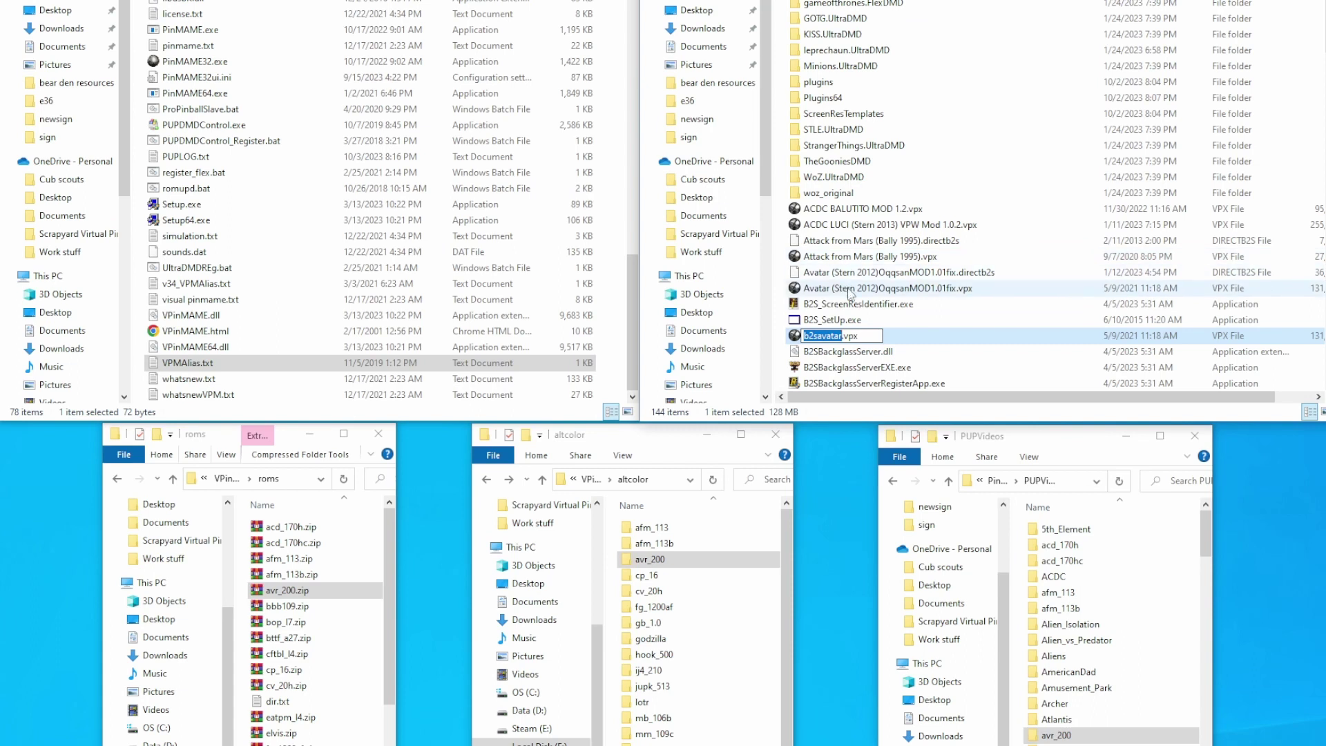
left_click(863, 275)
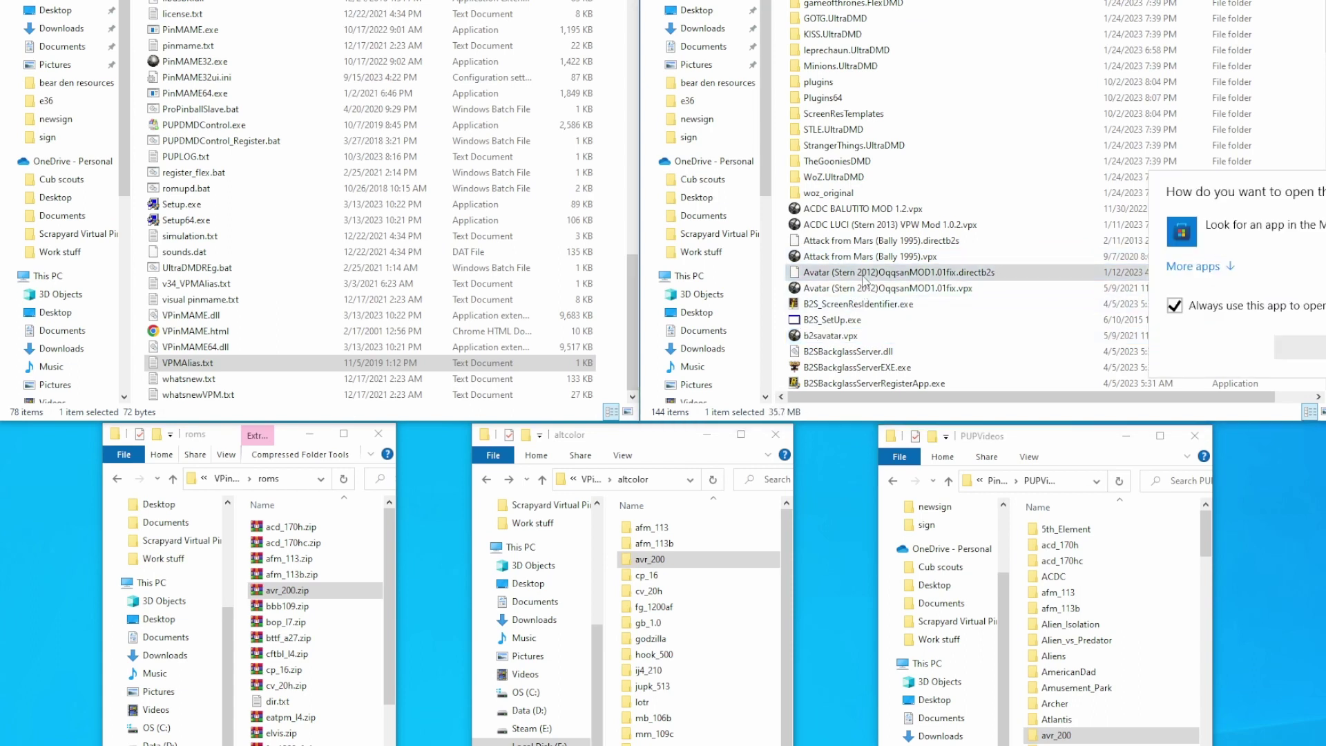
left_click(911, 274)
key("ctrl+v")
key("Return")
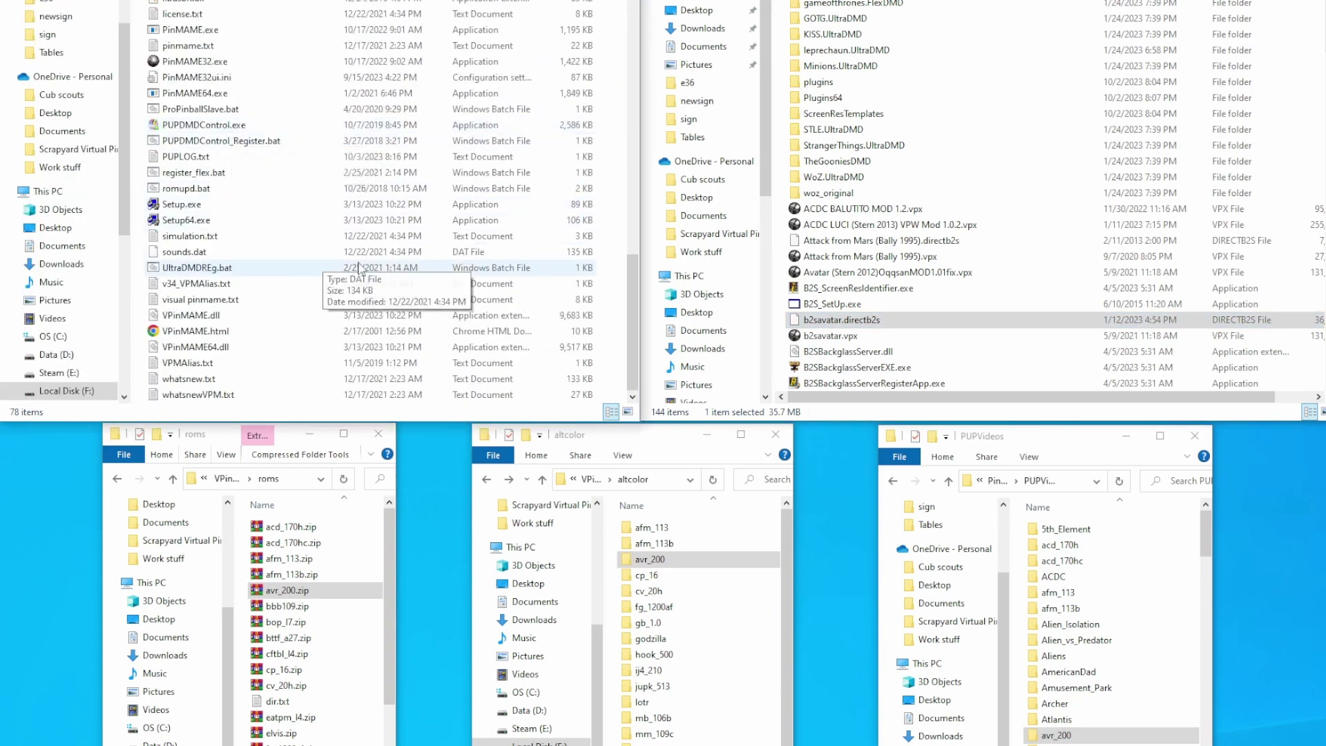
Open VPMAlias.txt from the VPinMAME folder in Notepad and delete all existing alias lines.
left_click(197, 366)
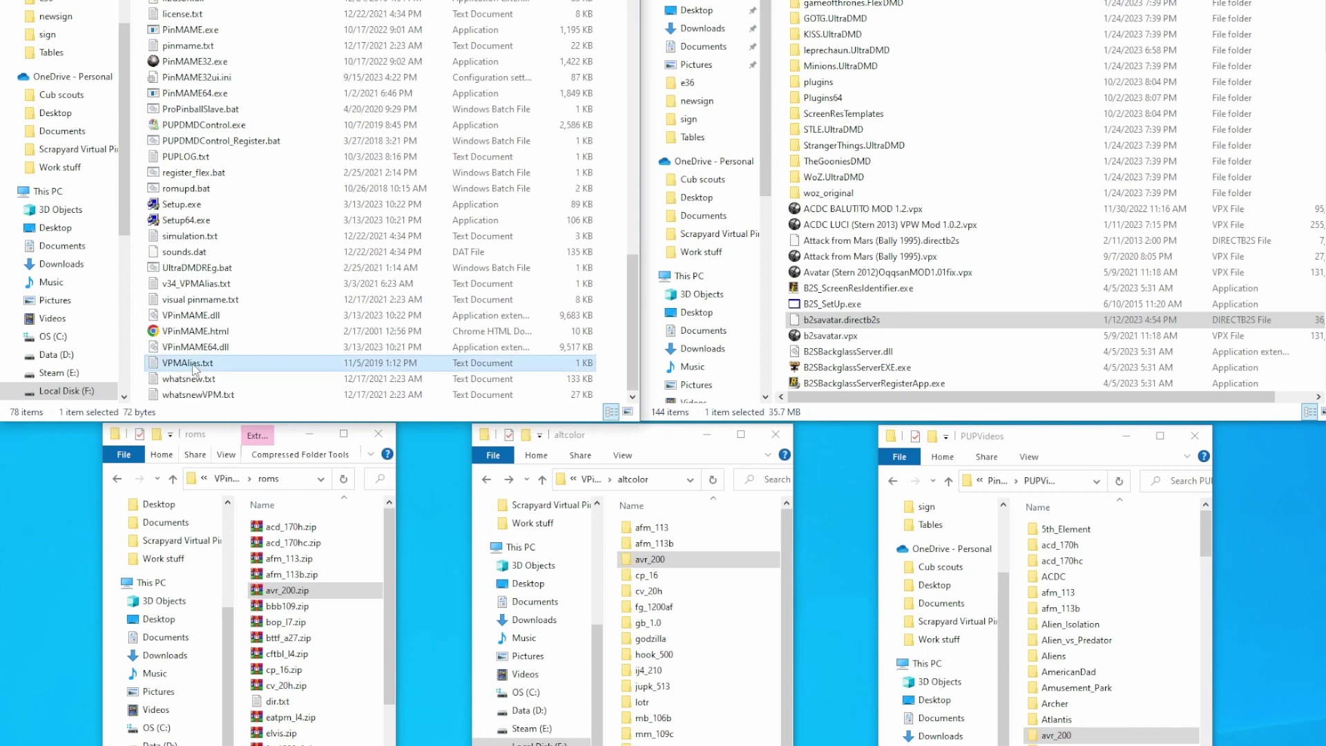
double_click(193, 367)
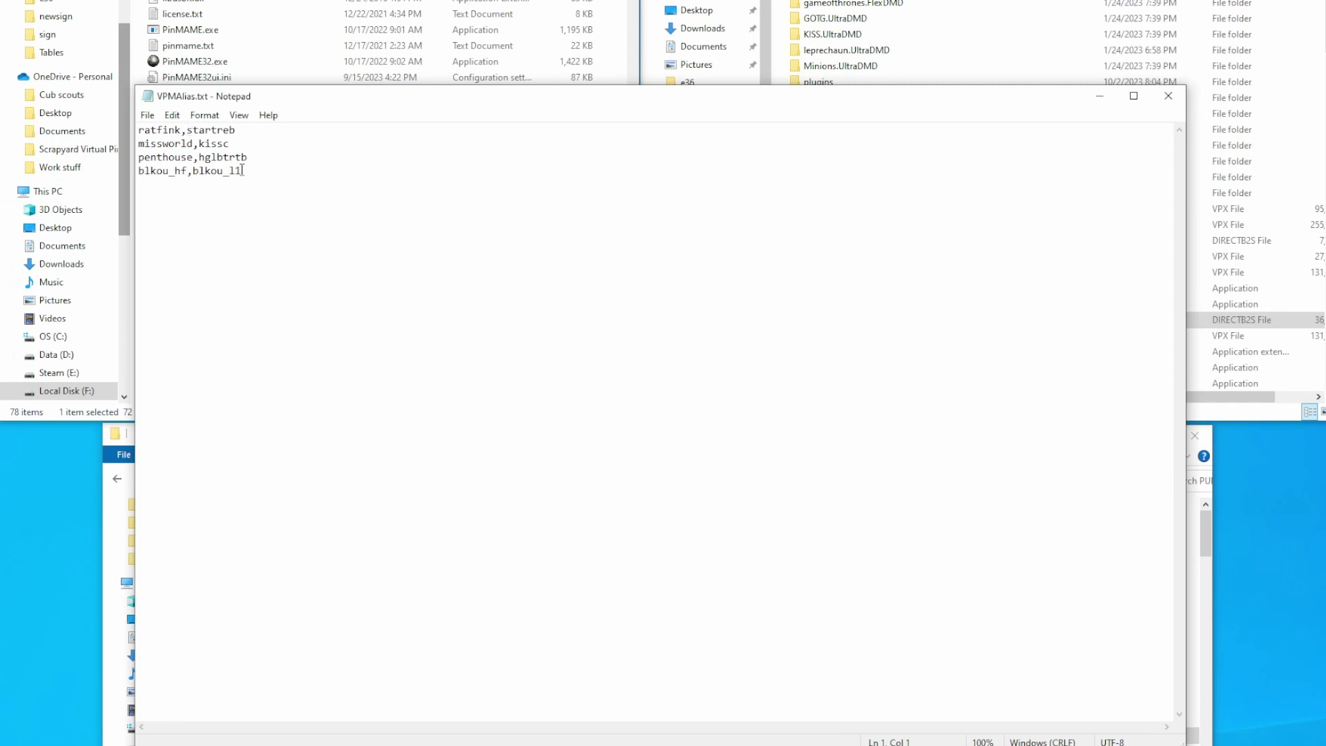
left_click_drag(253, 173, 128, 133)
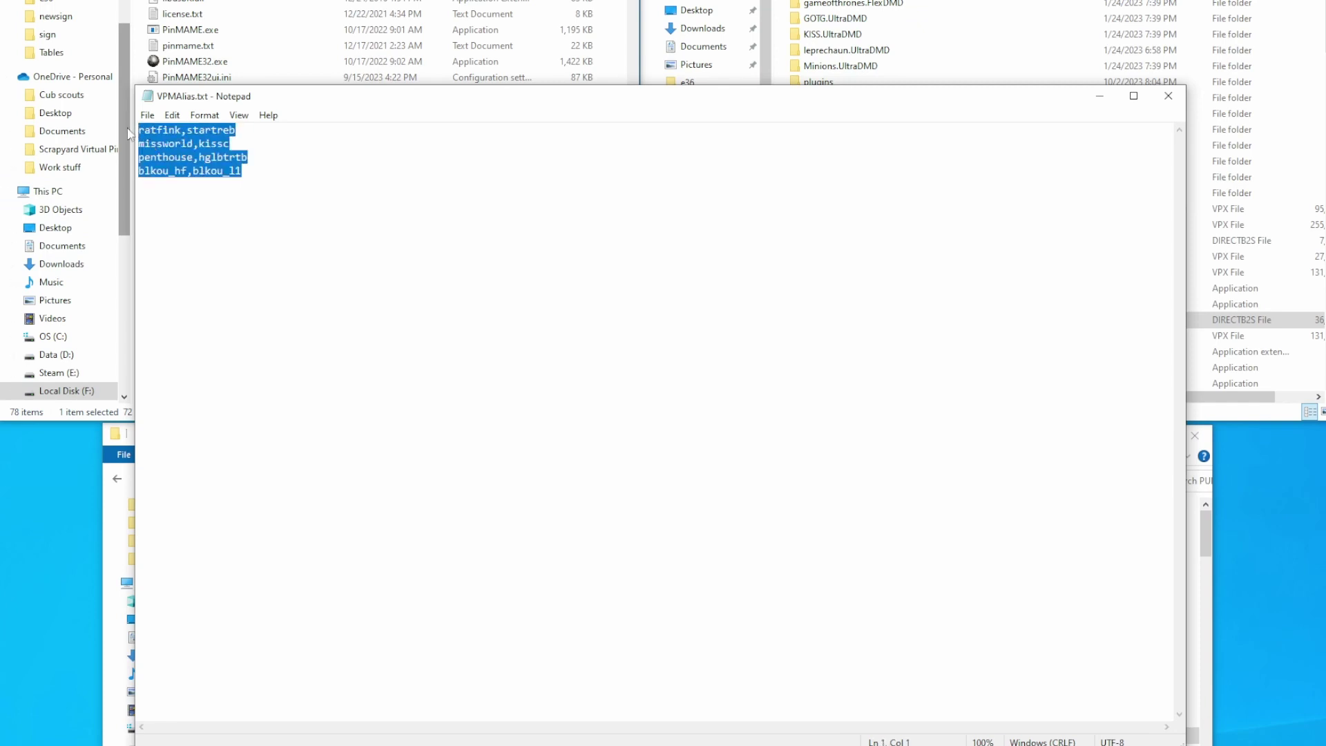
key("Delete")
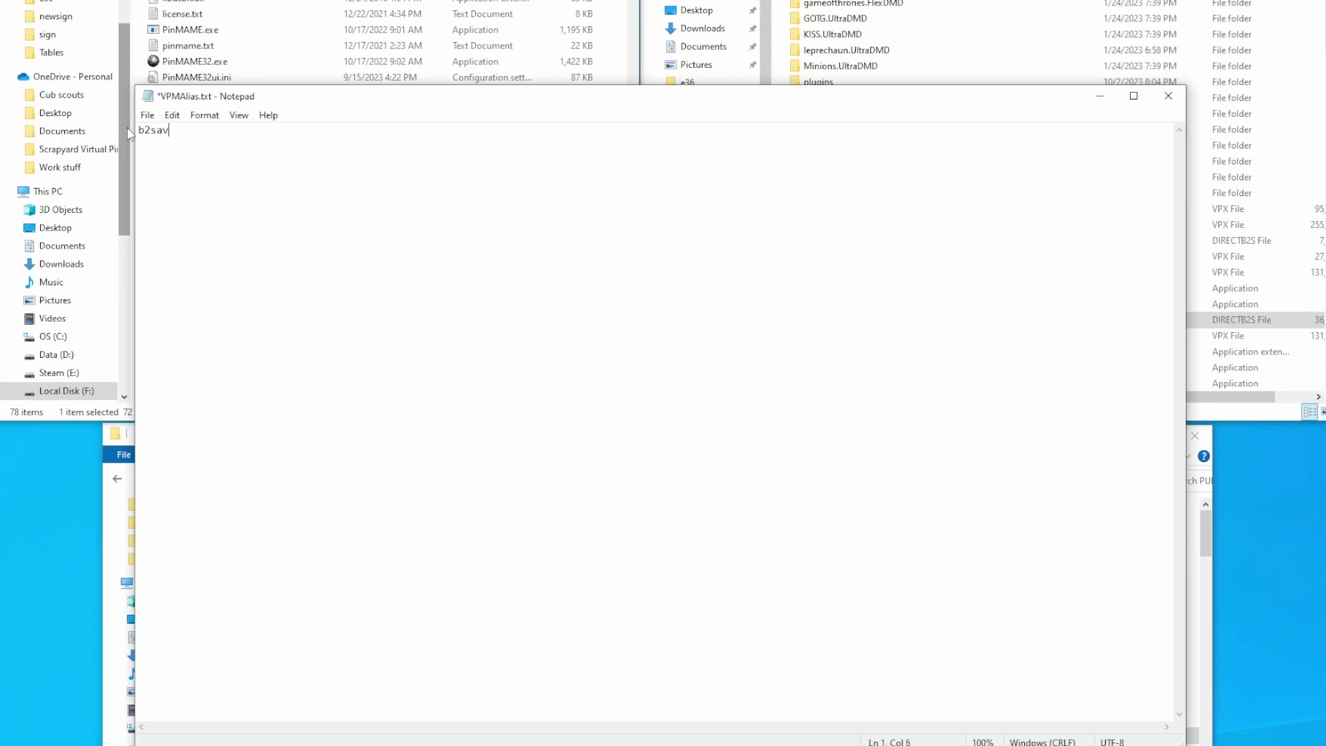
Enter the alias line b2savatar,avr_200 in VPMAlias.txt, save the file and close it.
type("ar,")
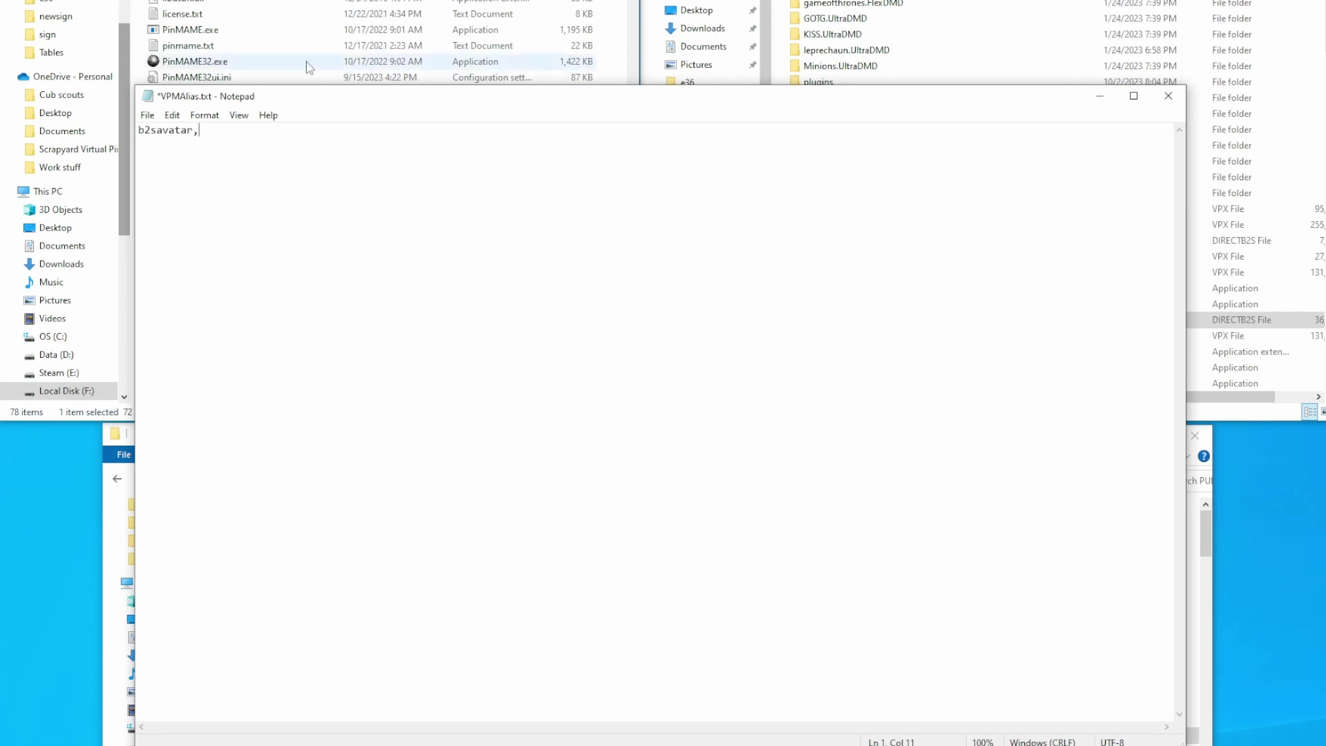
left_click_drag(401, 106, 604, 105)
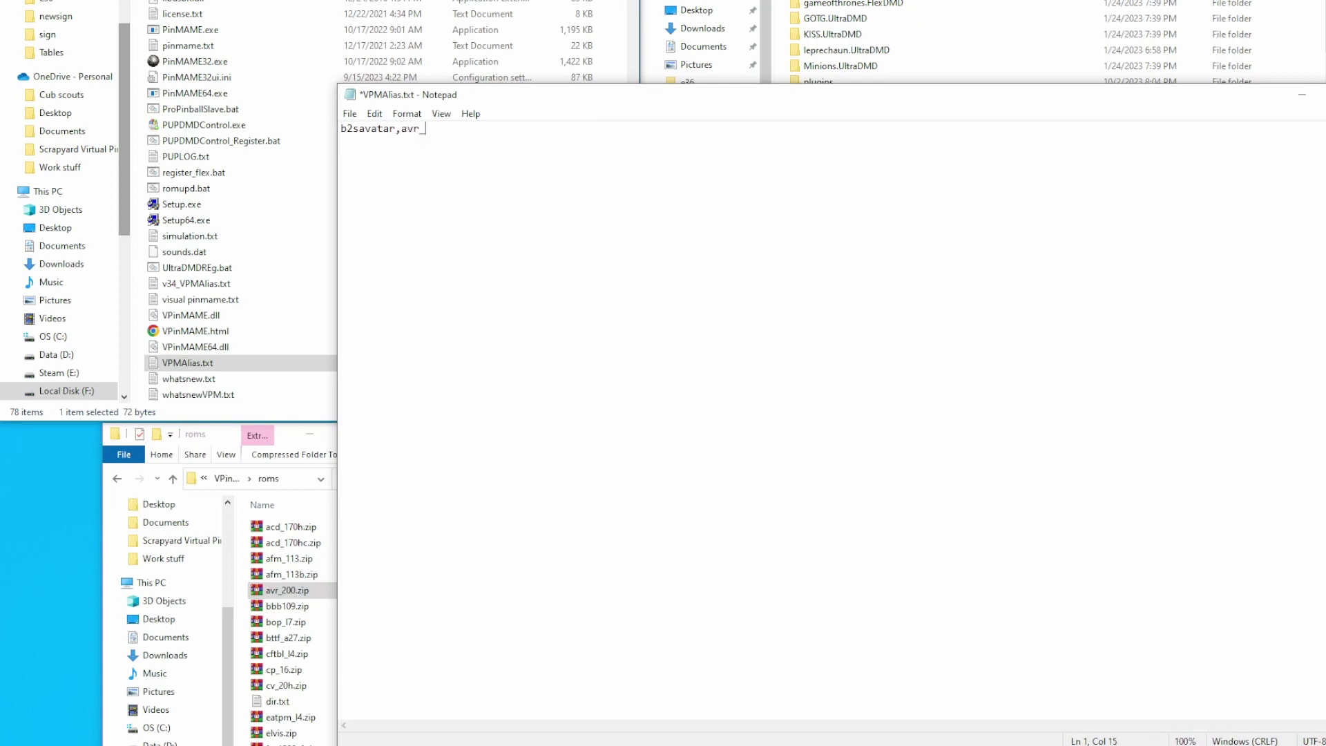
type("00")
left_click(350, 113)
left_click(391, 179)
left_click_drag(395, 131, 341, 128)
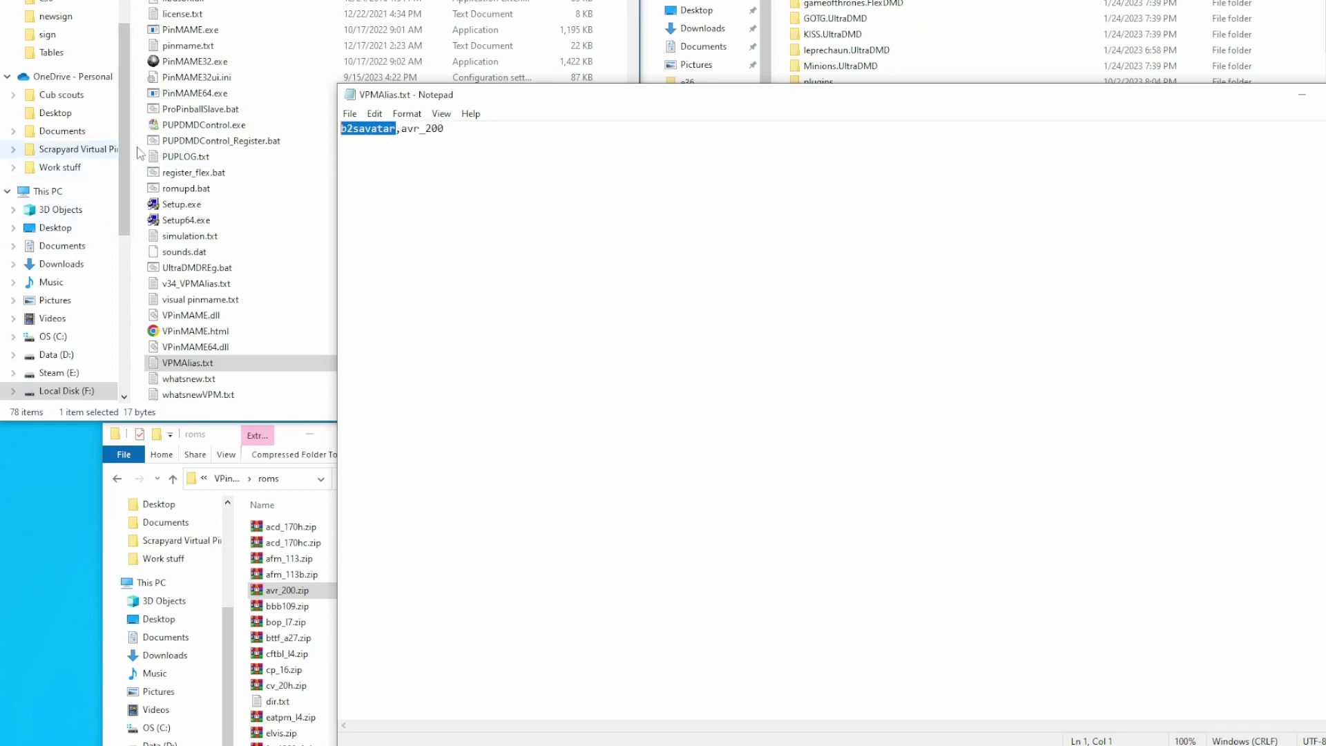
left_click(350, 115)
left_click(392, 178)
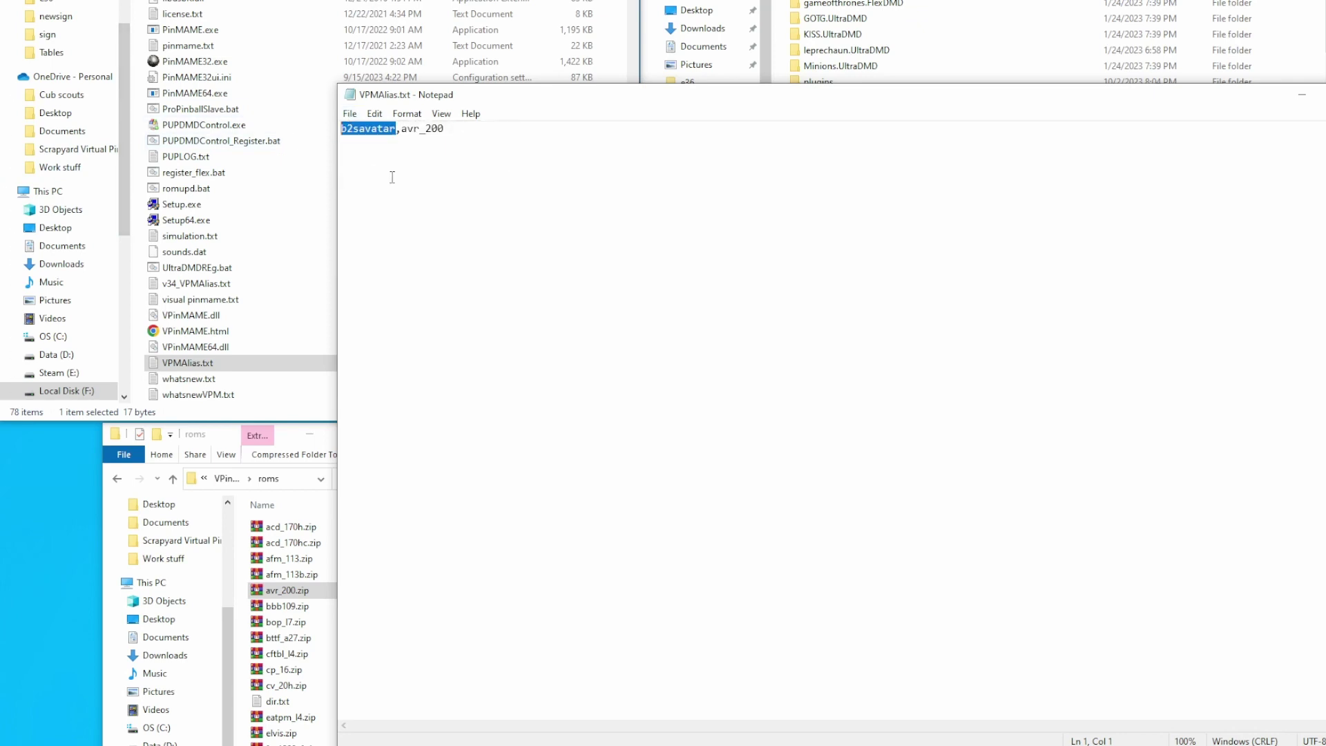
key("alt+F4")
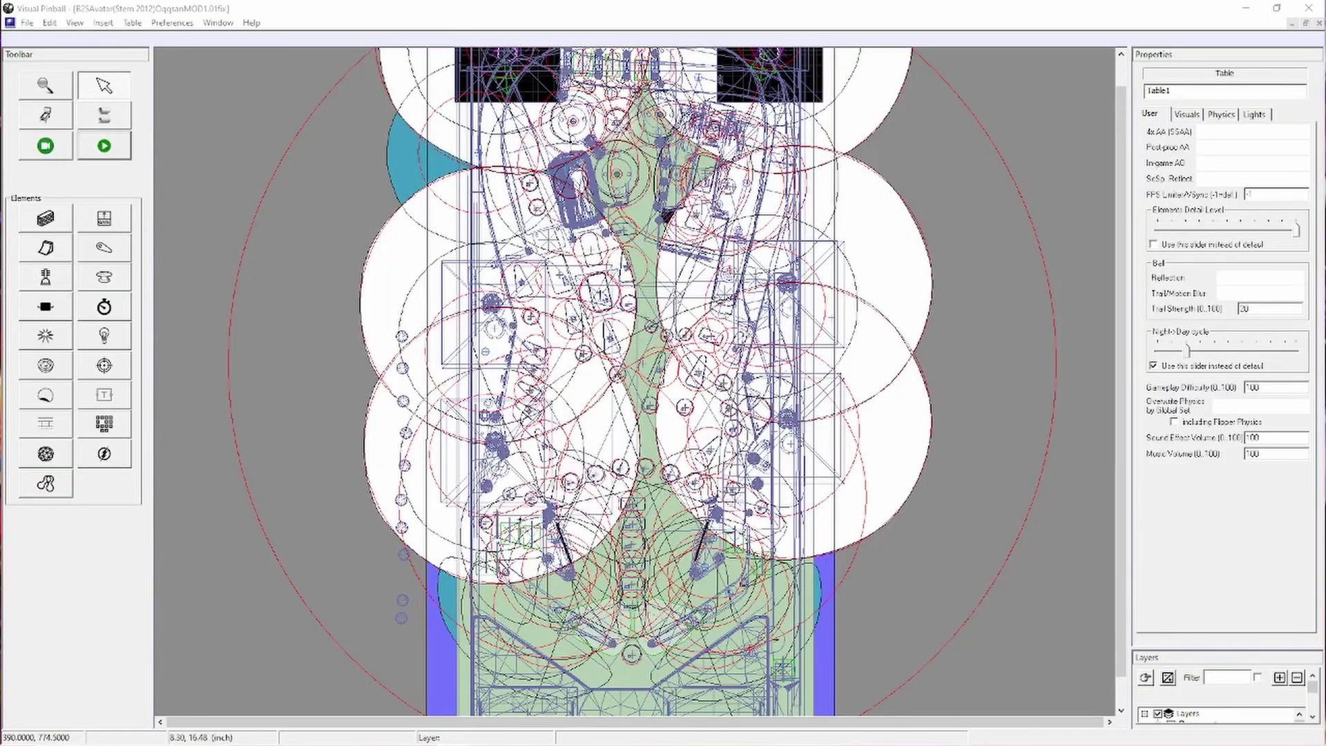
In Visual Pinball, set cGameName to "B2Savatar" on line 57 of the Avatar table's script and close the script.
left_click(116, 116)
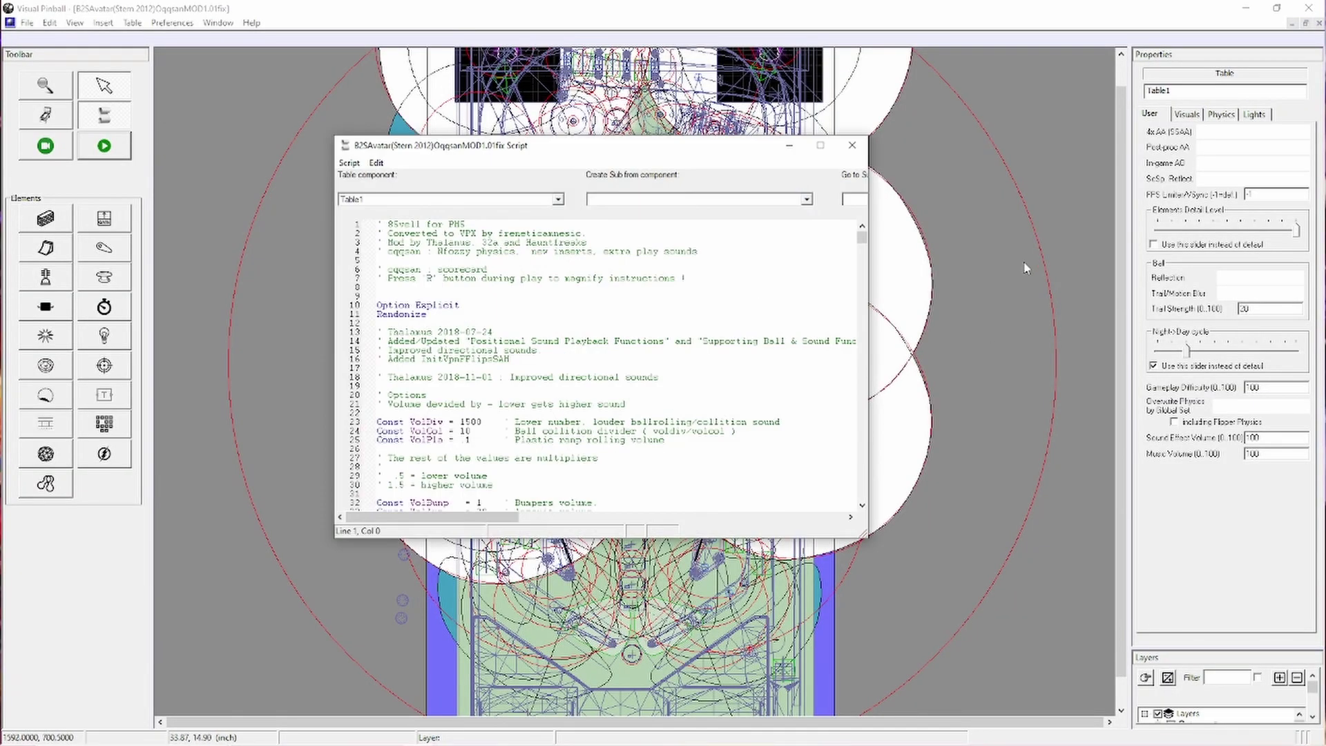
left_click(819, 146)
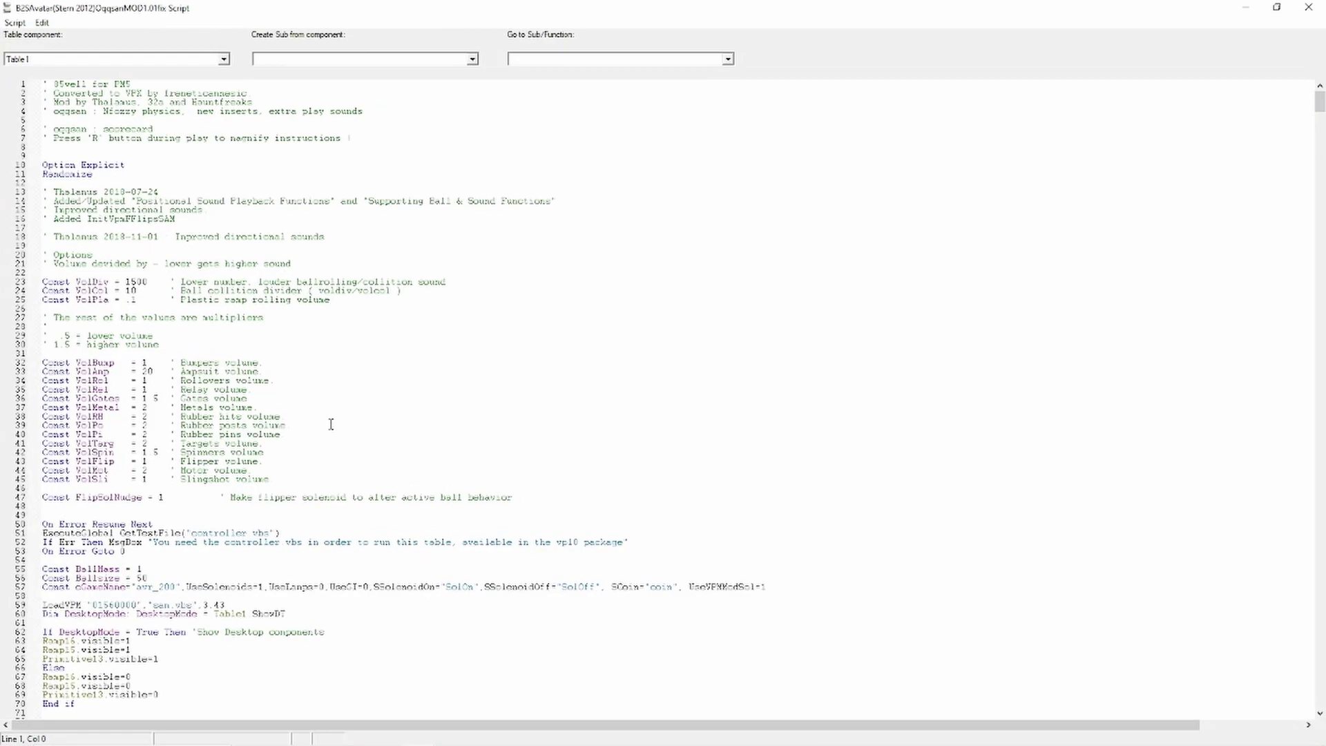
scroll(437, 524, "down", 3)
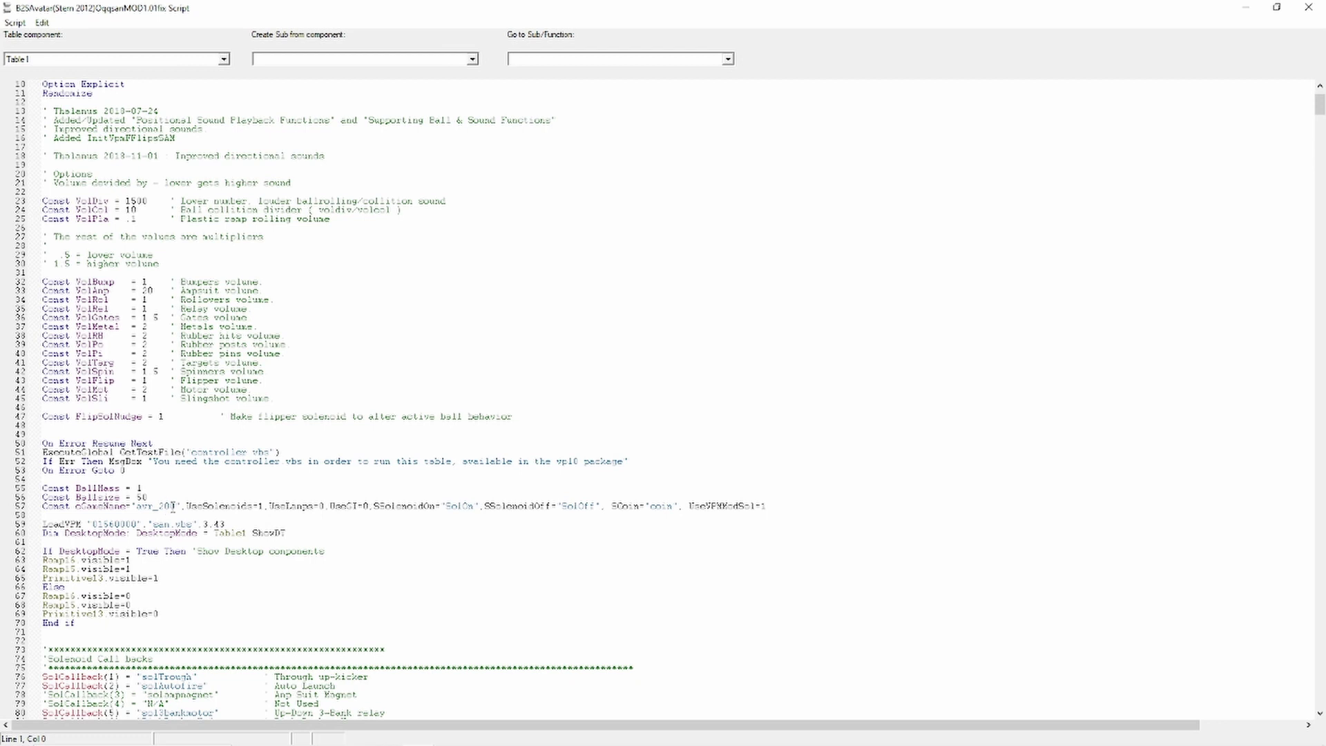
left_click_drag(177, 507, 155, 509)
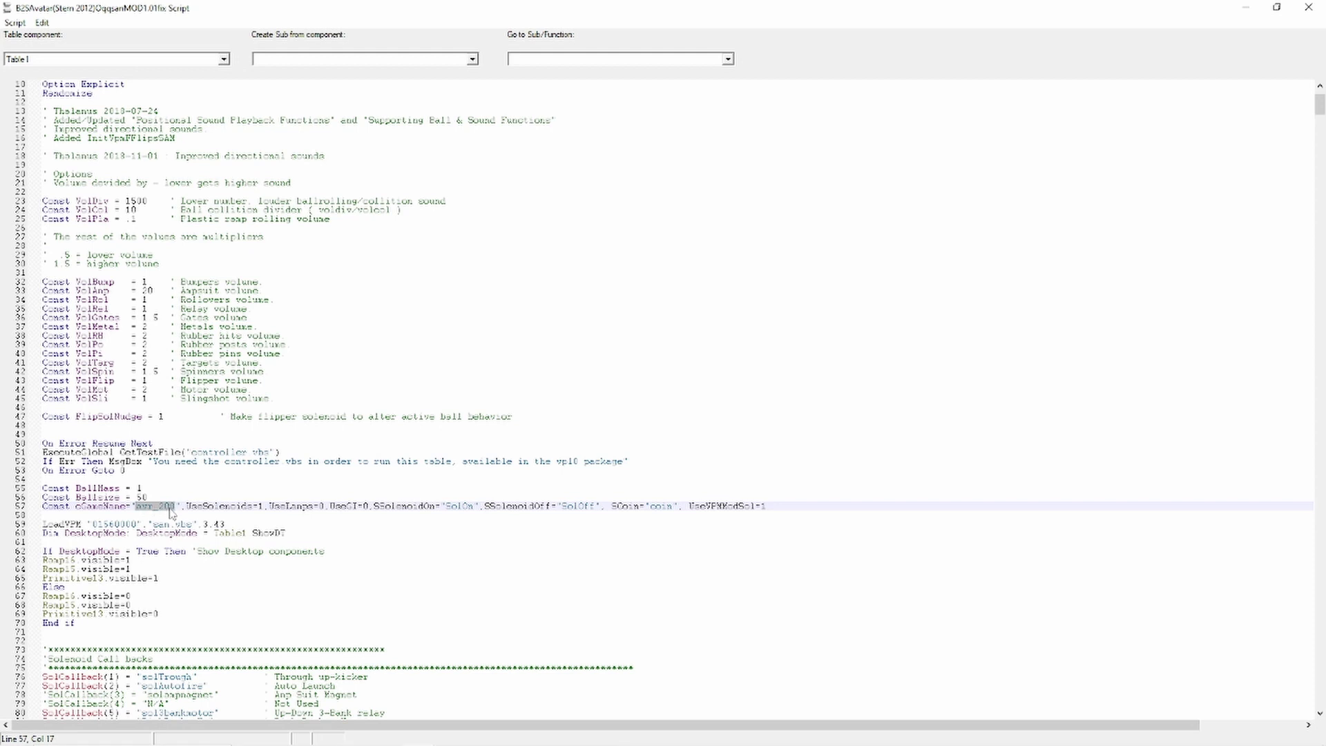
type("B2SAvatar")
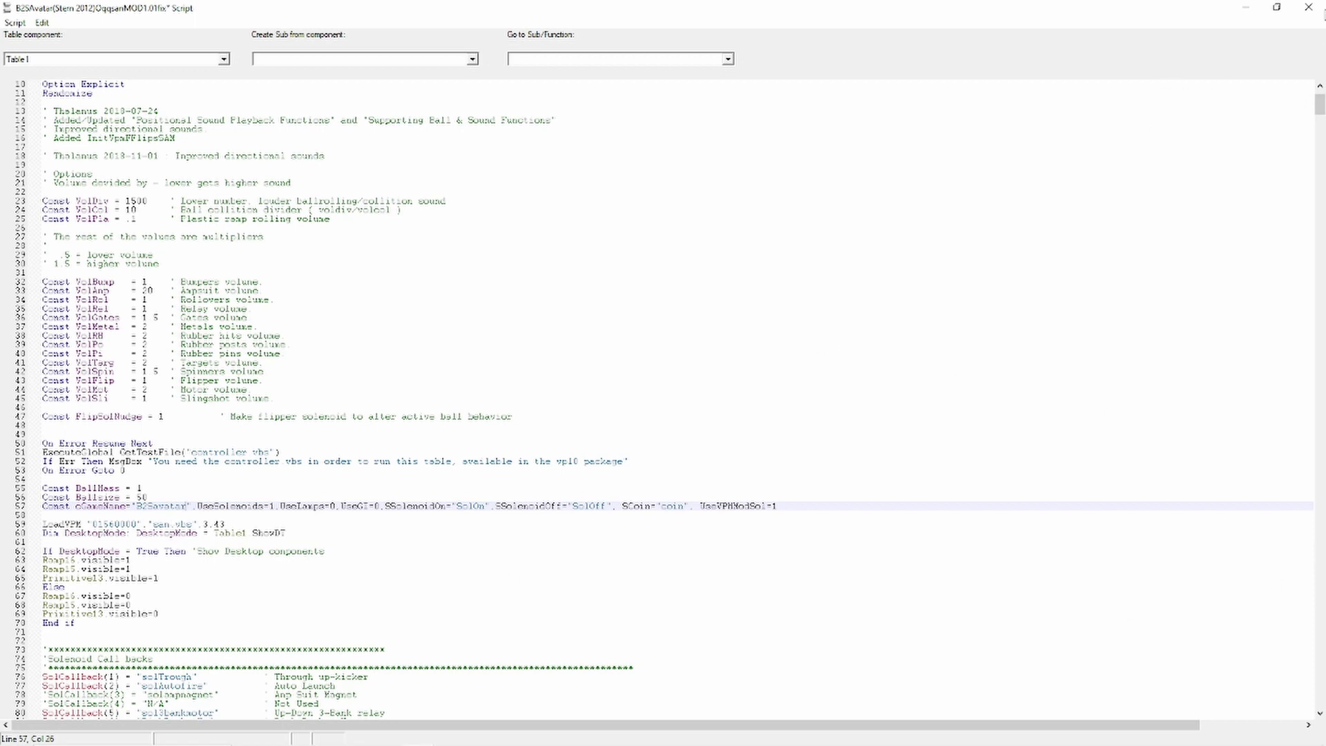
left_click(1310, 8)
Save the B2SAvatar table and start playing it to test the backglass version.
left_click(28, 22)
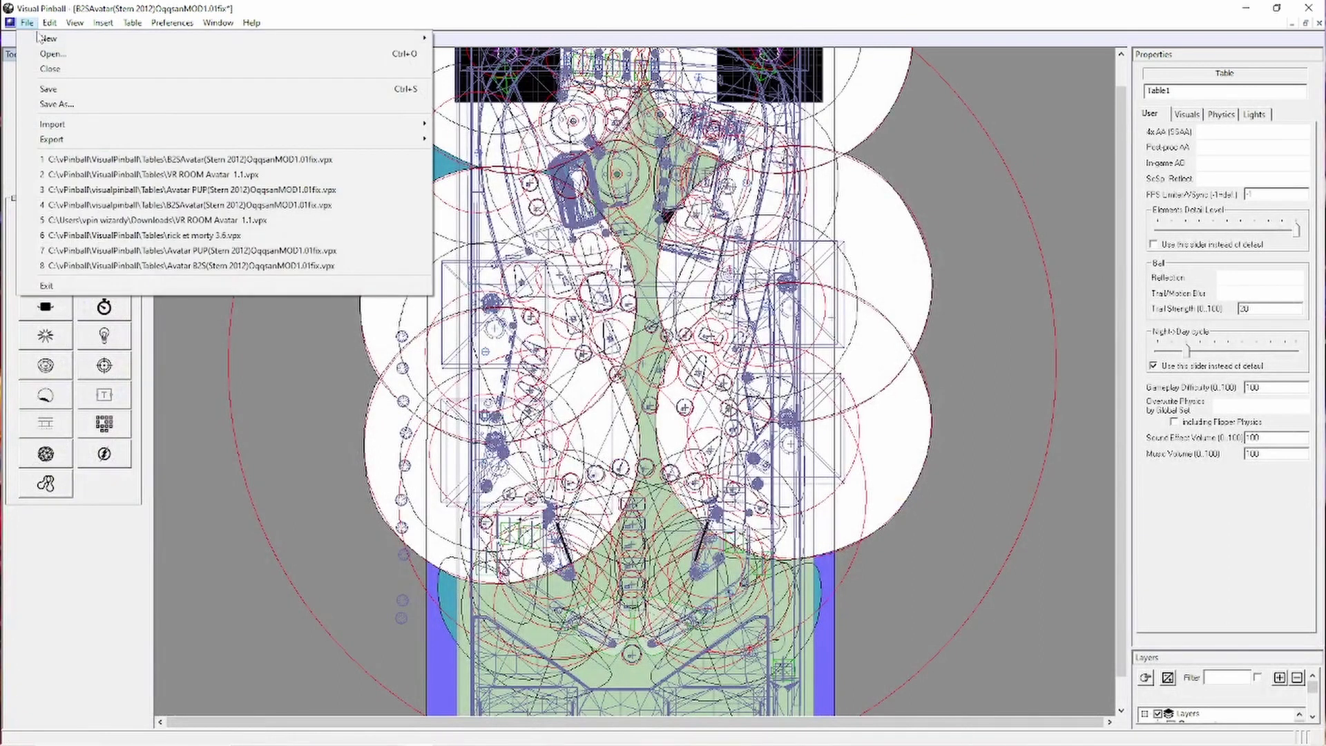
left_click(61, 89)
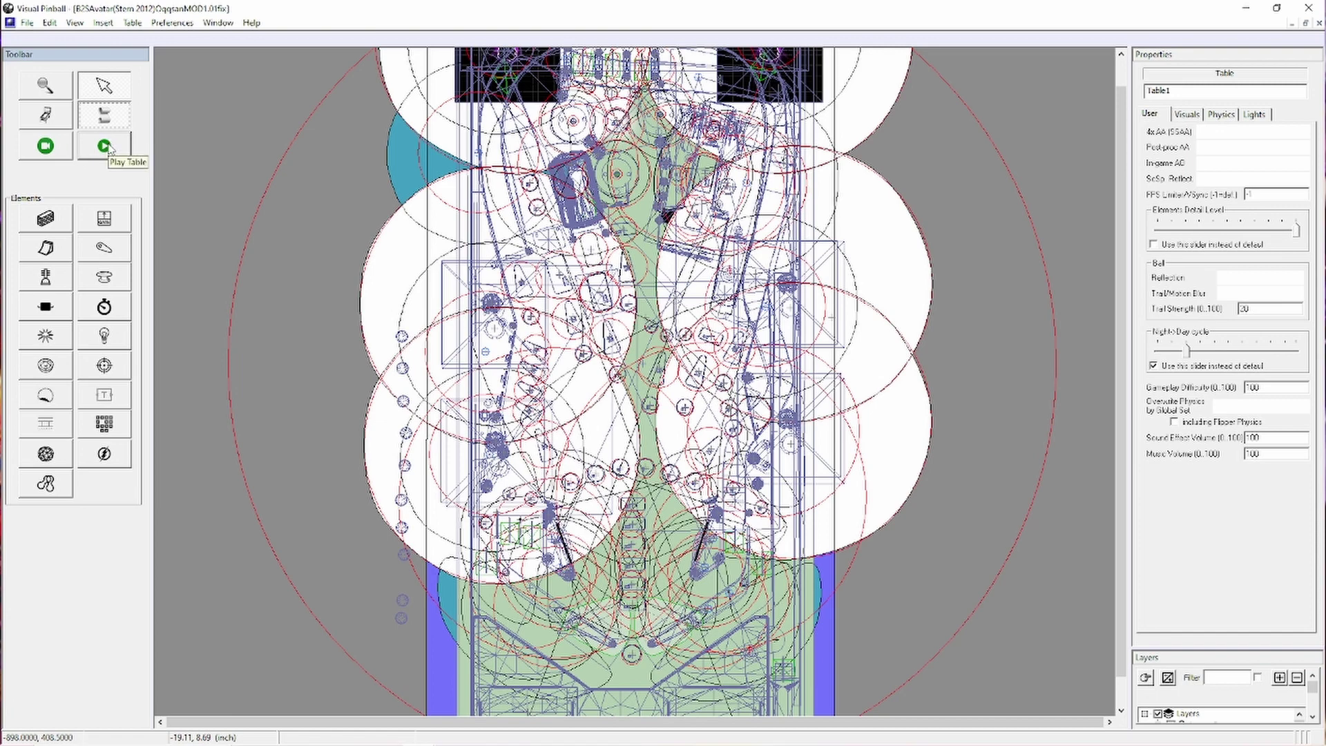
left_click(105, 147)
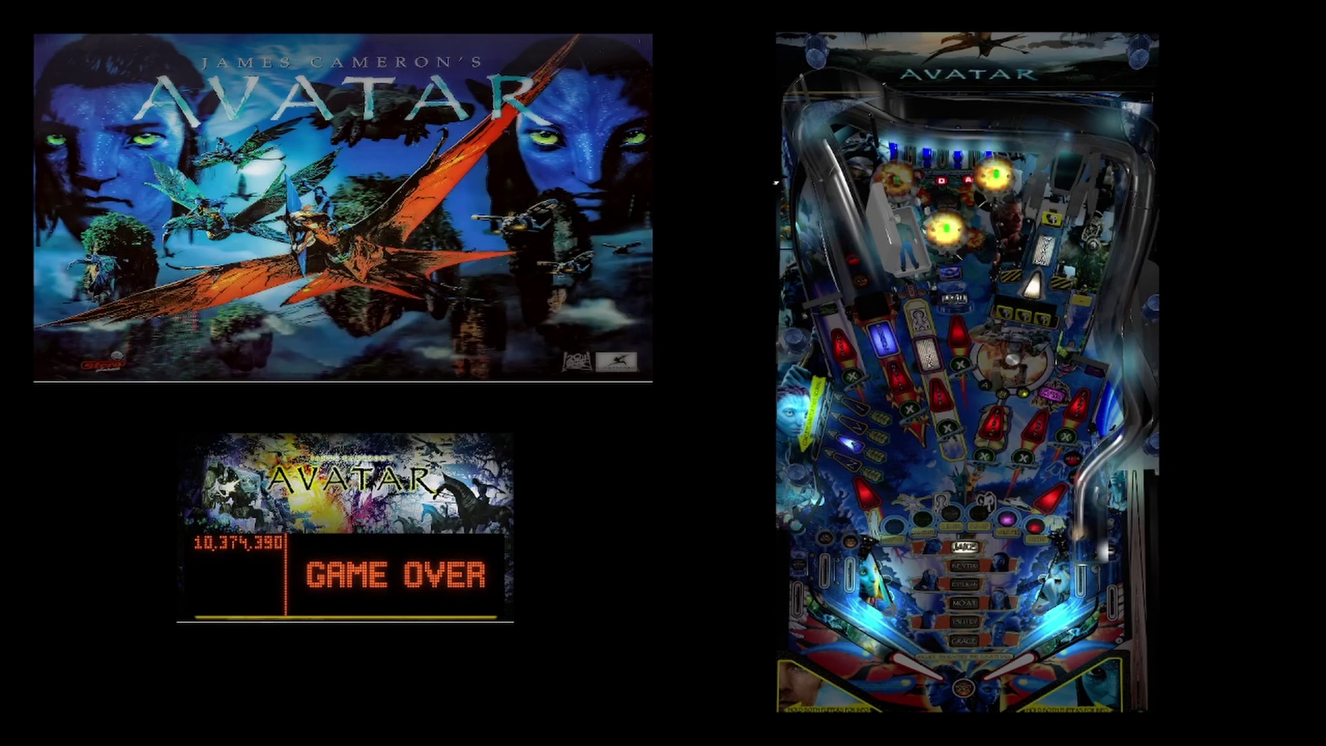
Insert coins and start a game on the B2SAvatar table to test it with its backglass, then launch the ball.
key("5")
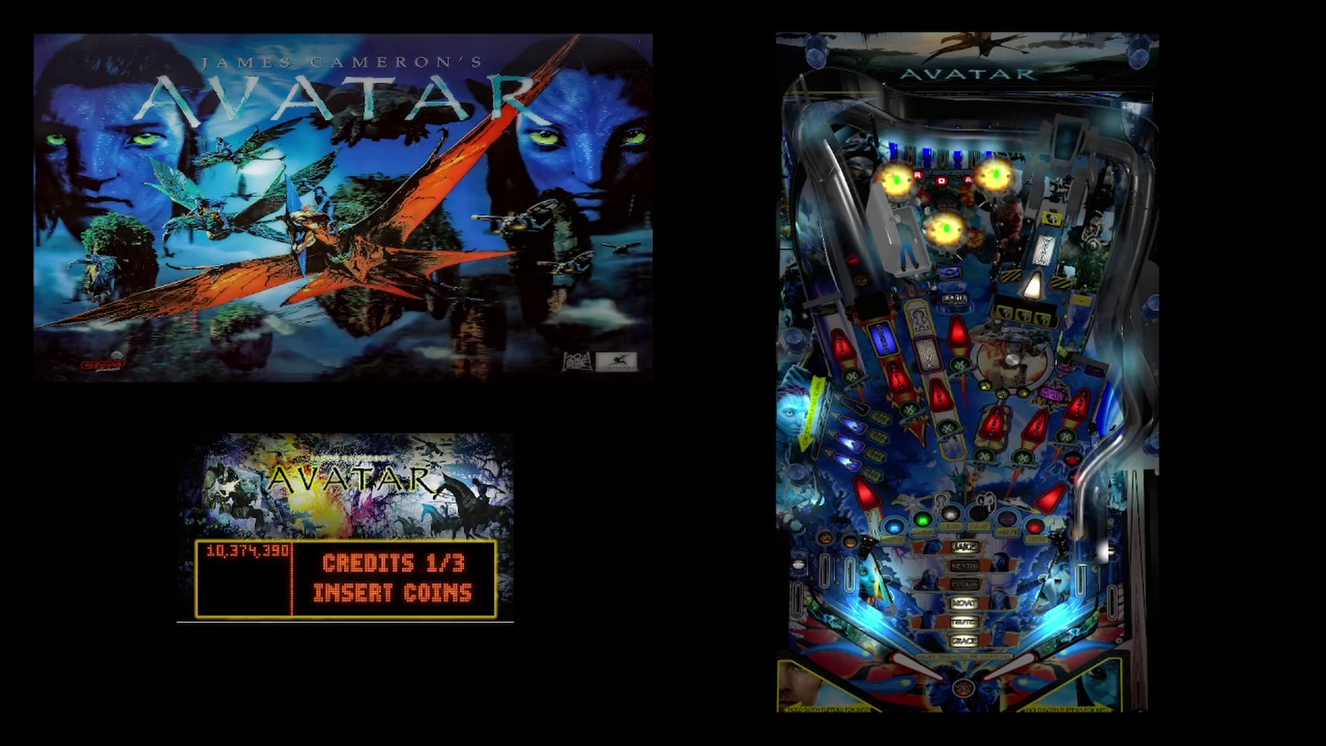
key("5")
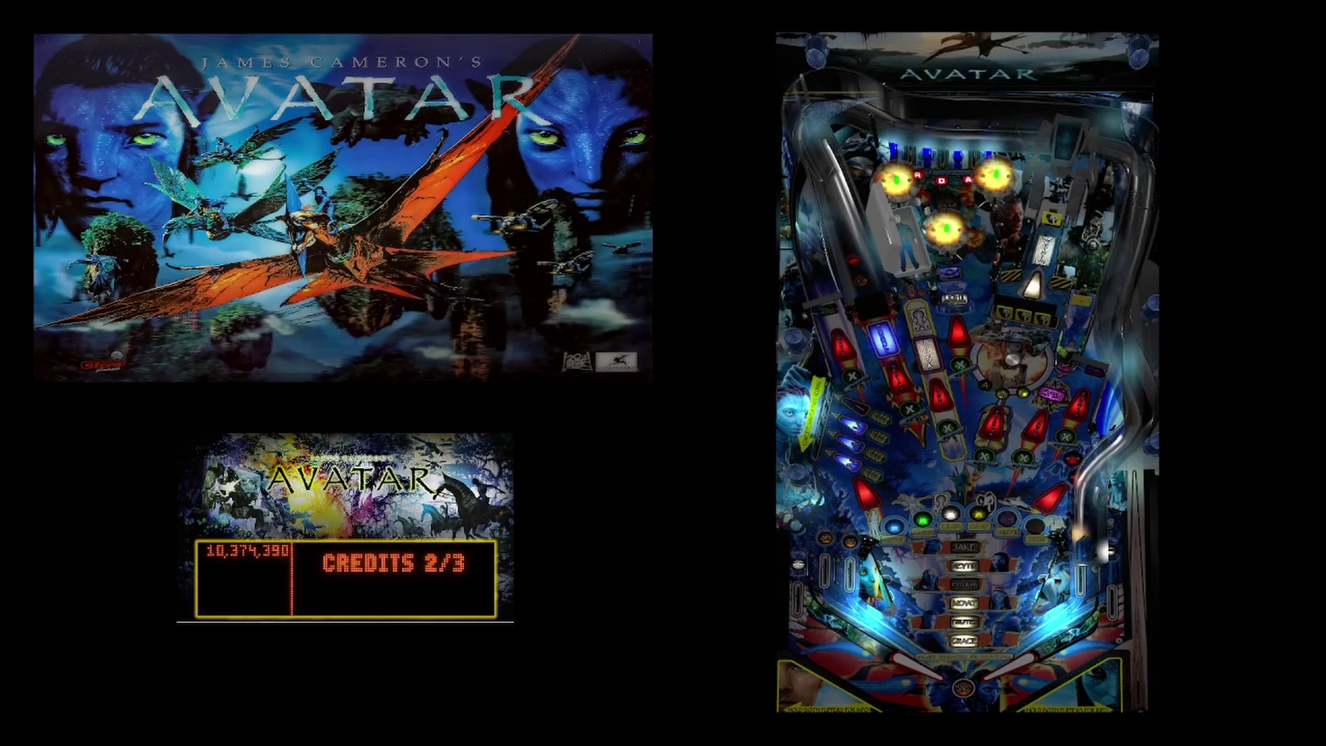
key("5")
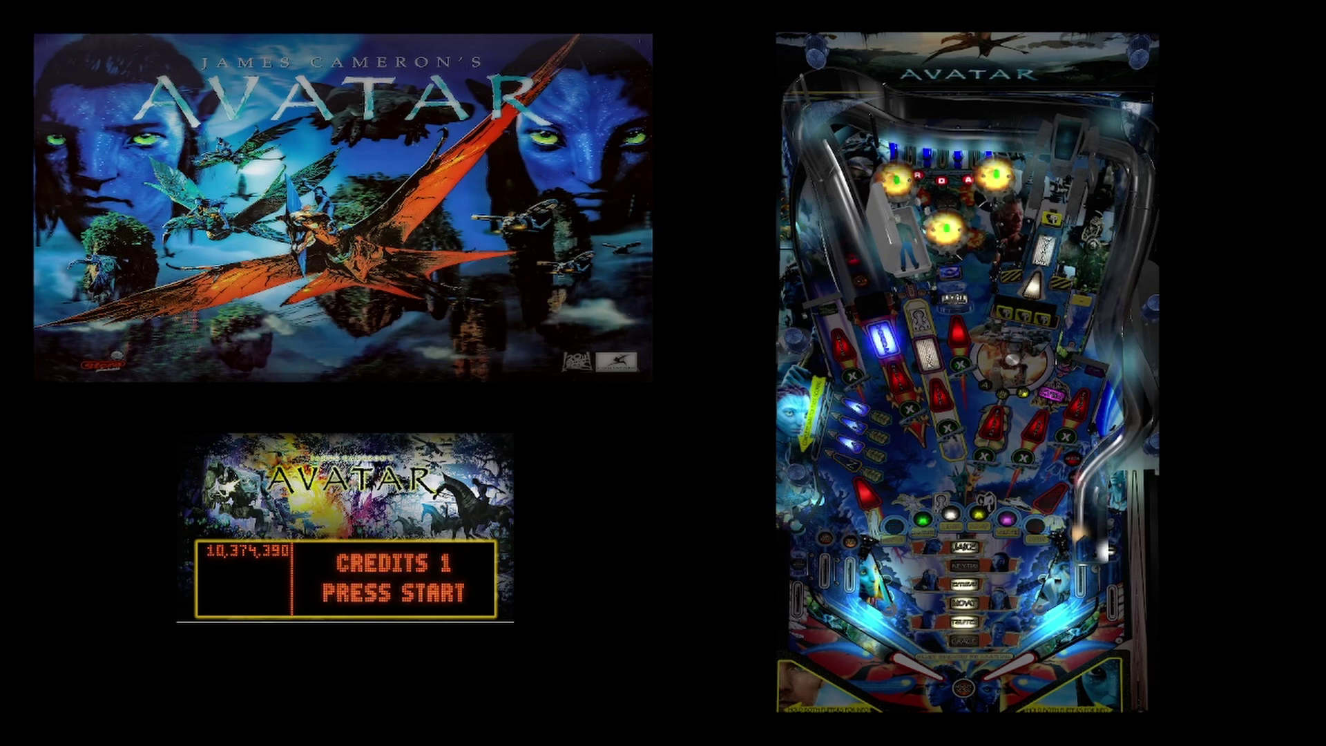
key("5")
key("1")
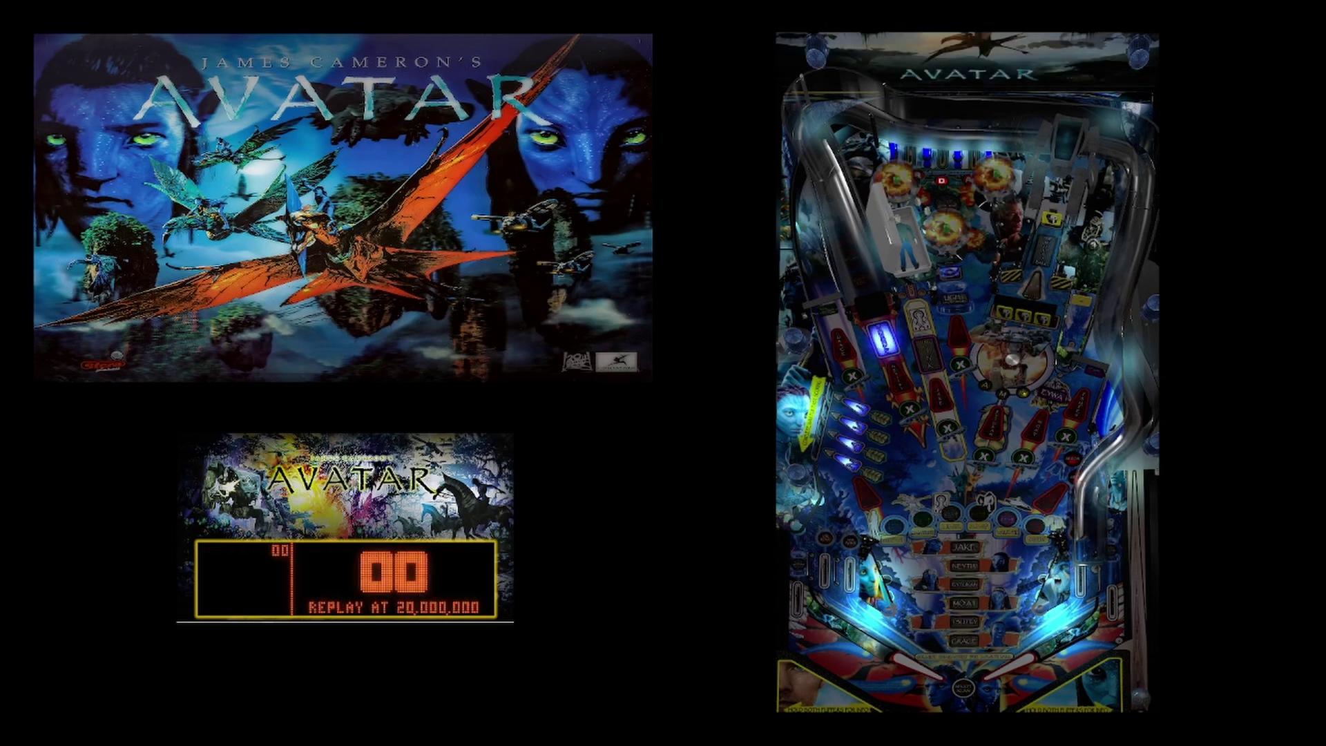
key("Return")
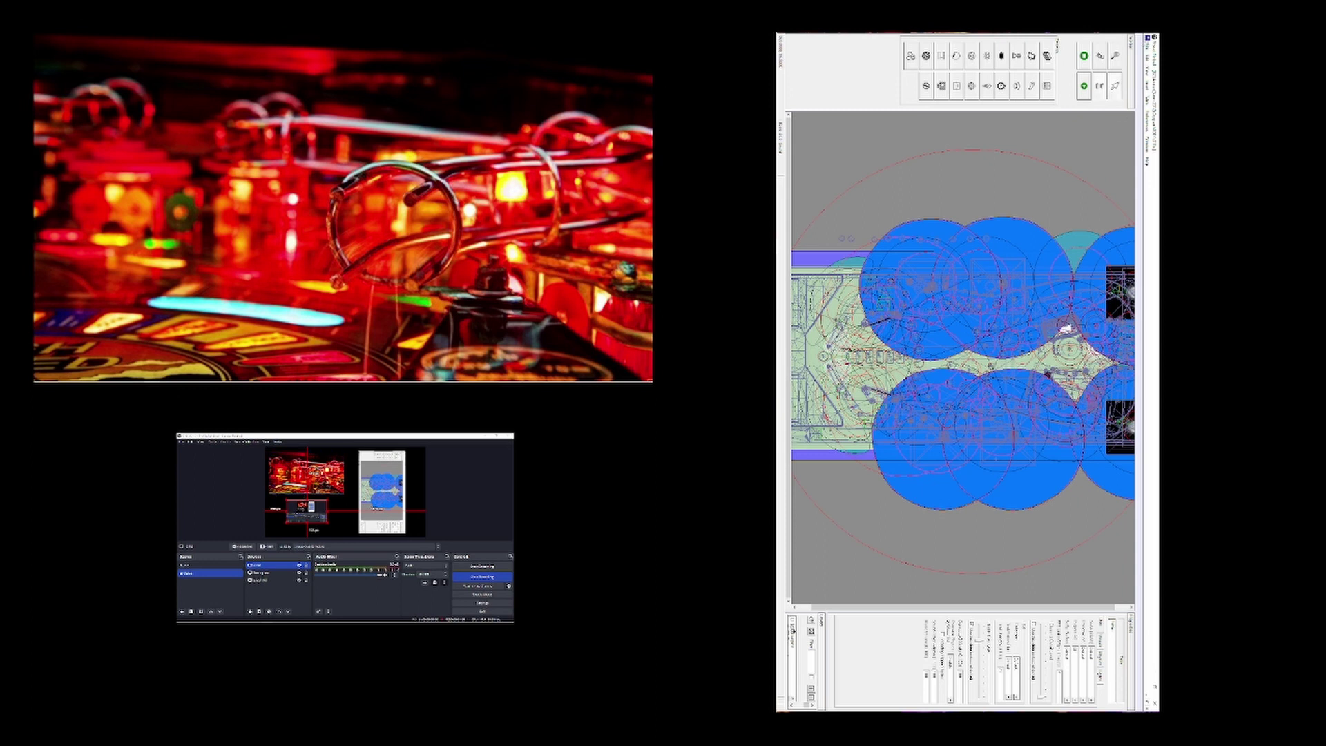
Open the Avatar PUP table file in Visual Pinball, play the table and start a game to test the PuP-Pack version.
key("alt+f")
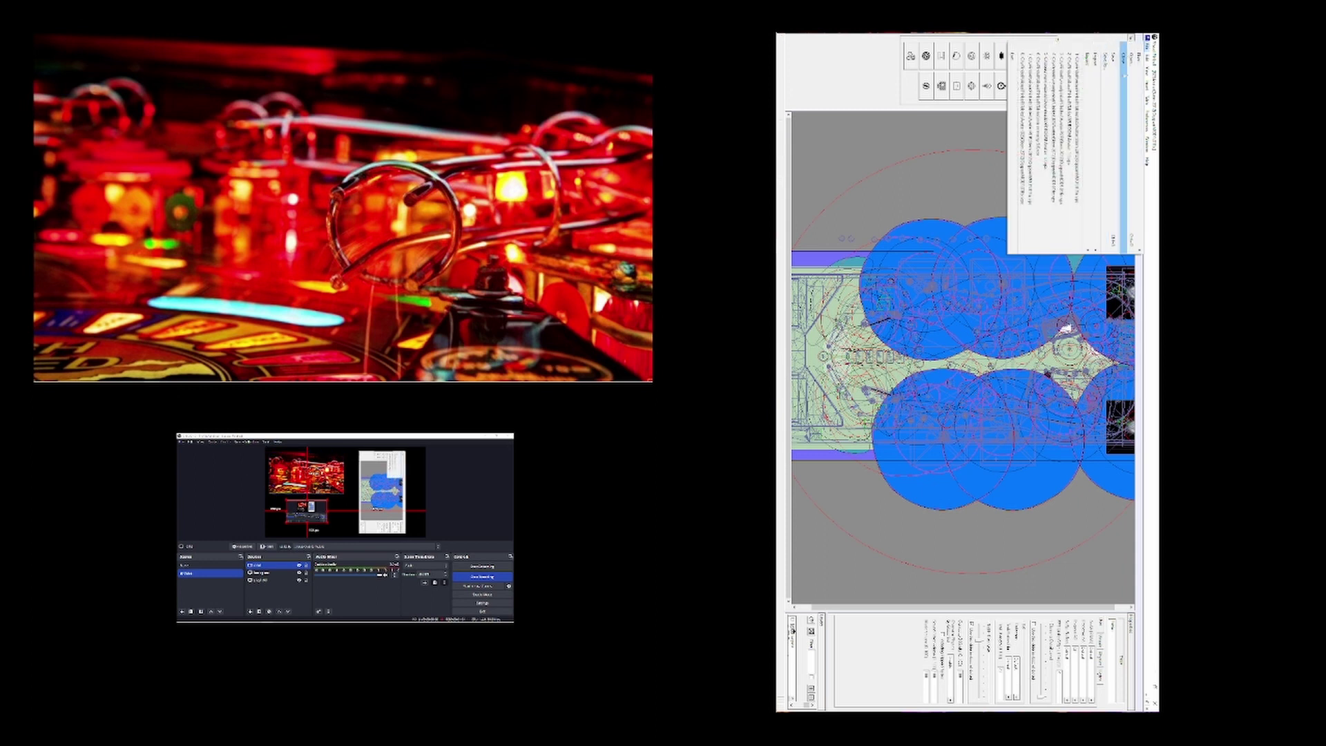
key("Down")
key("Return")
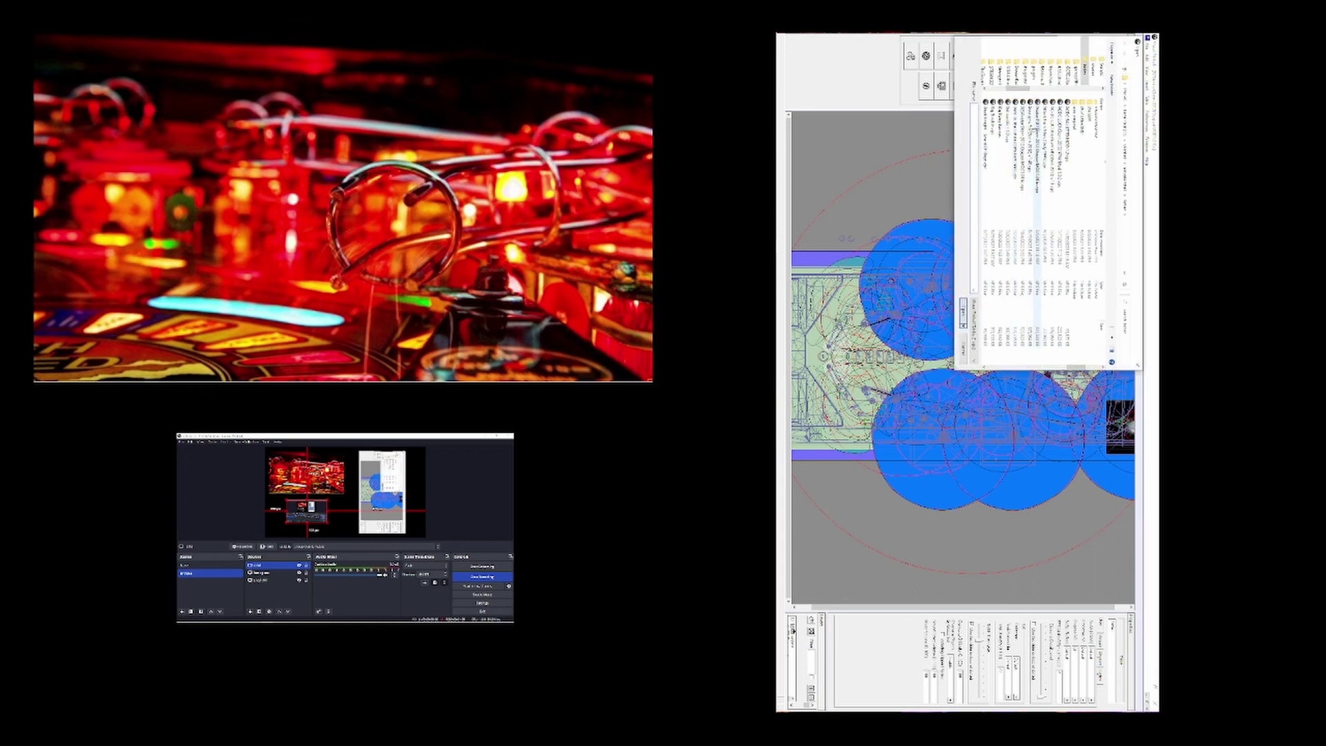
left_click(1036, 159)
key("Return")
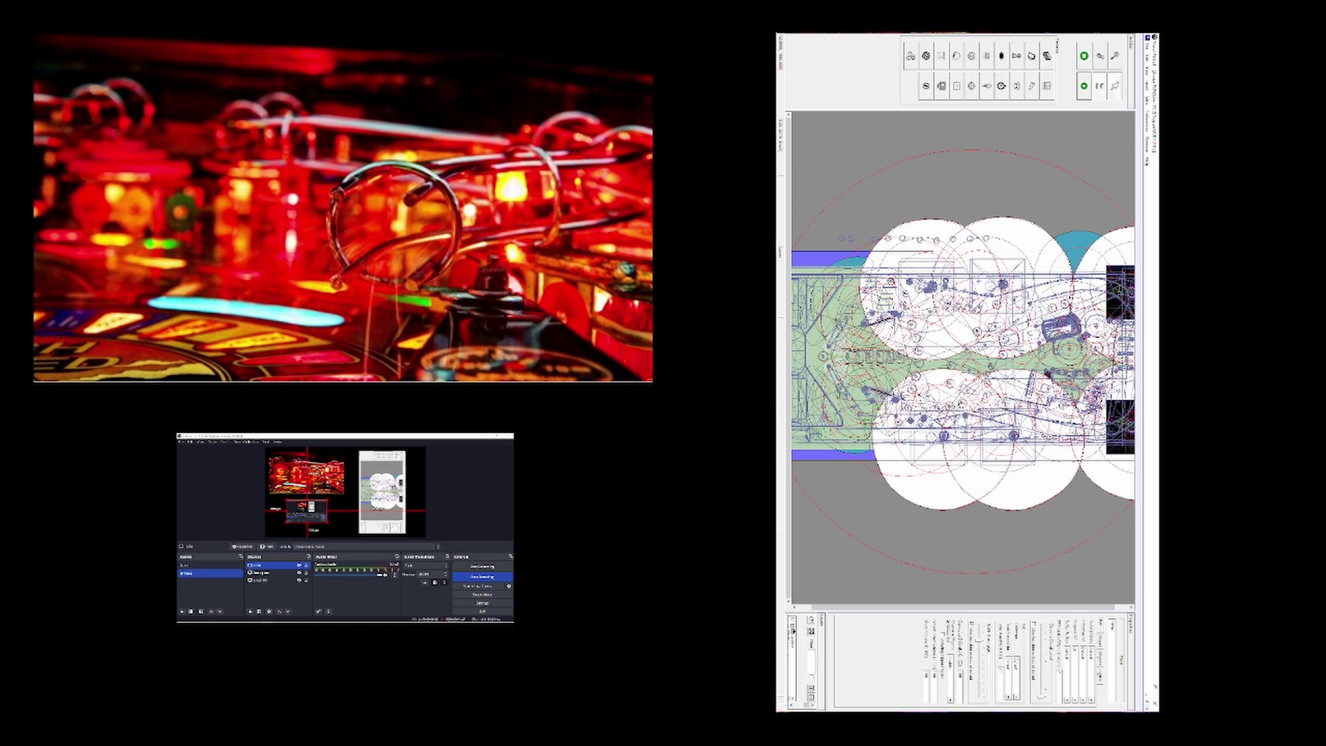
key("F5")
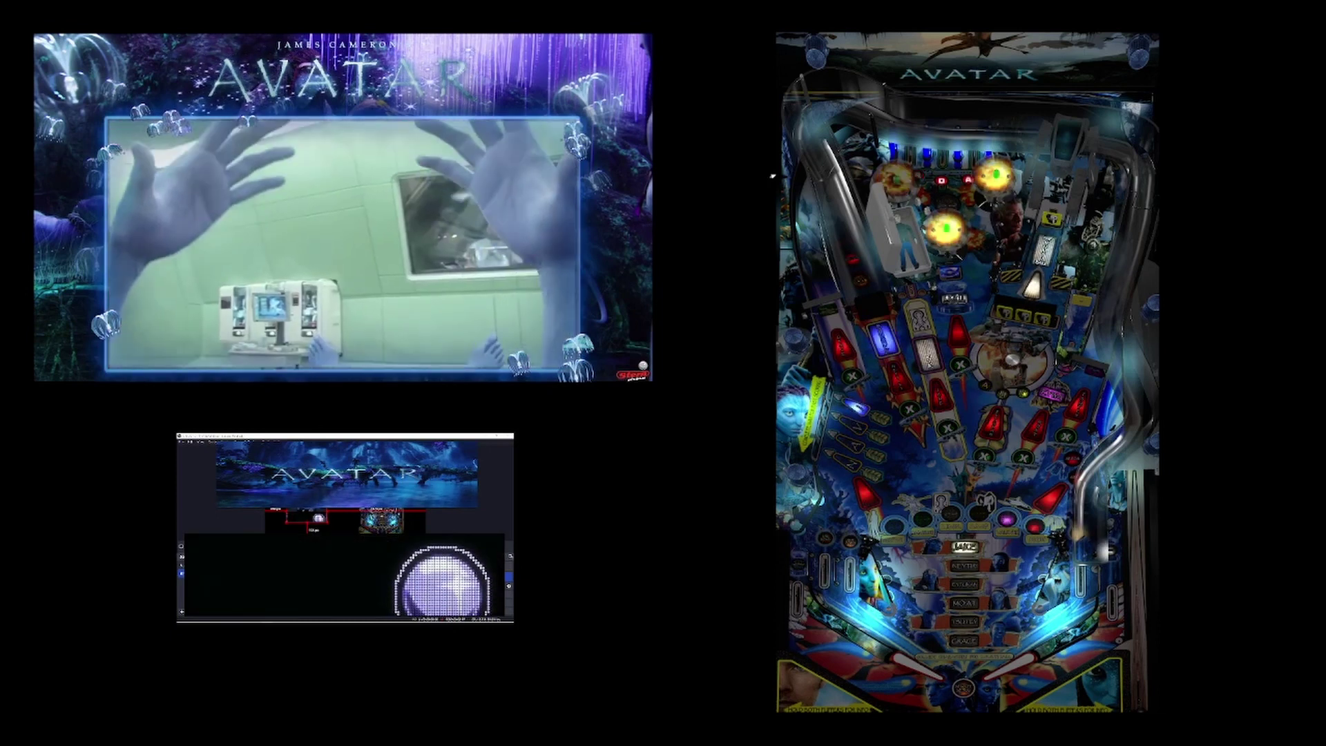
key("1")
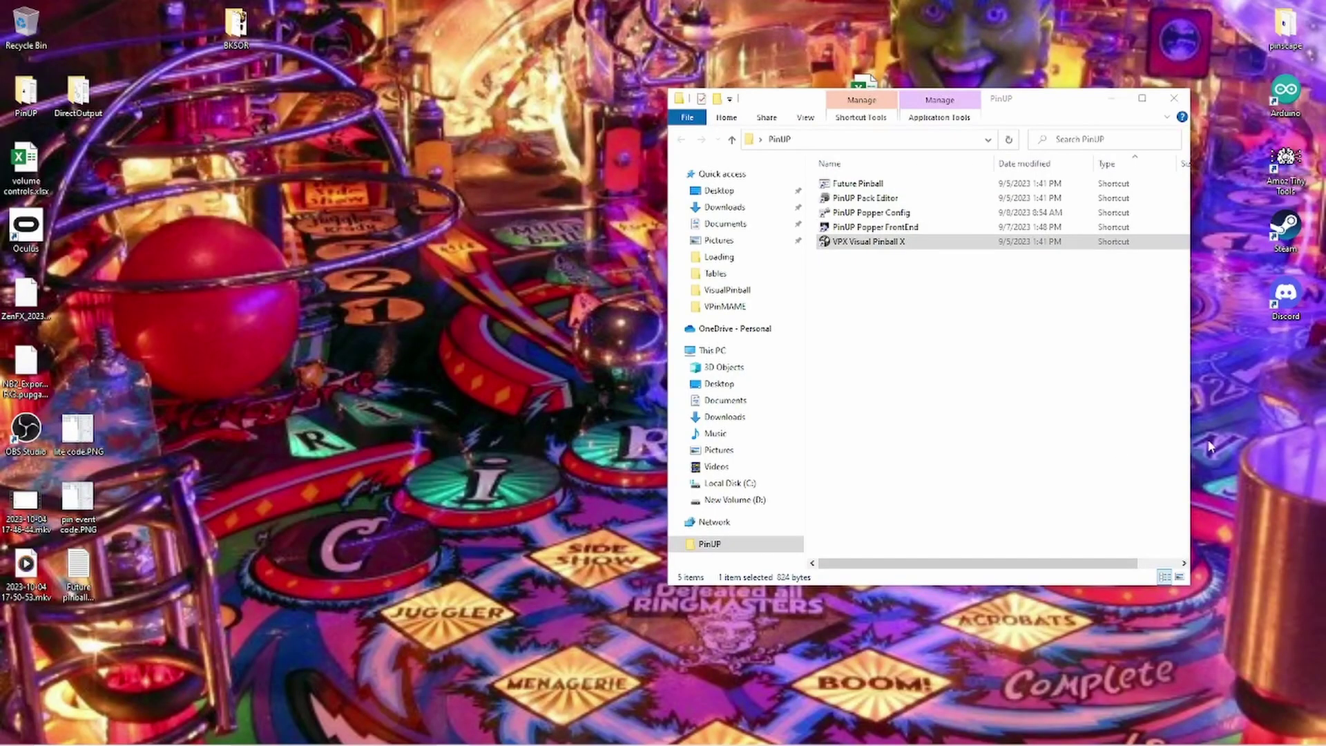
Switch to PinUP Popper Config, open the Games Manager and scan for new games across all emulators, dismissing the path error.
double_click(909, 214)
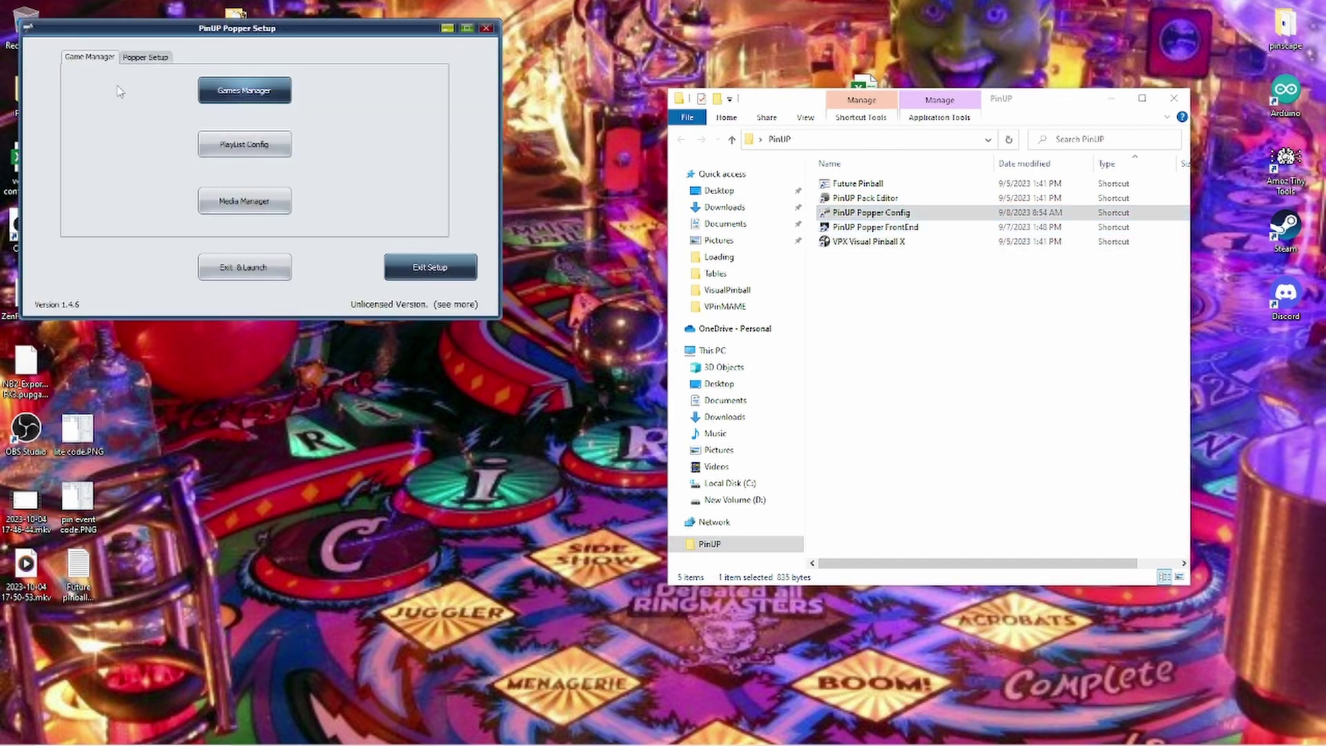
left_click(248, 96)
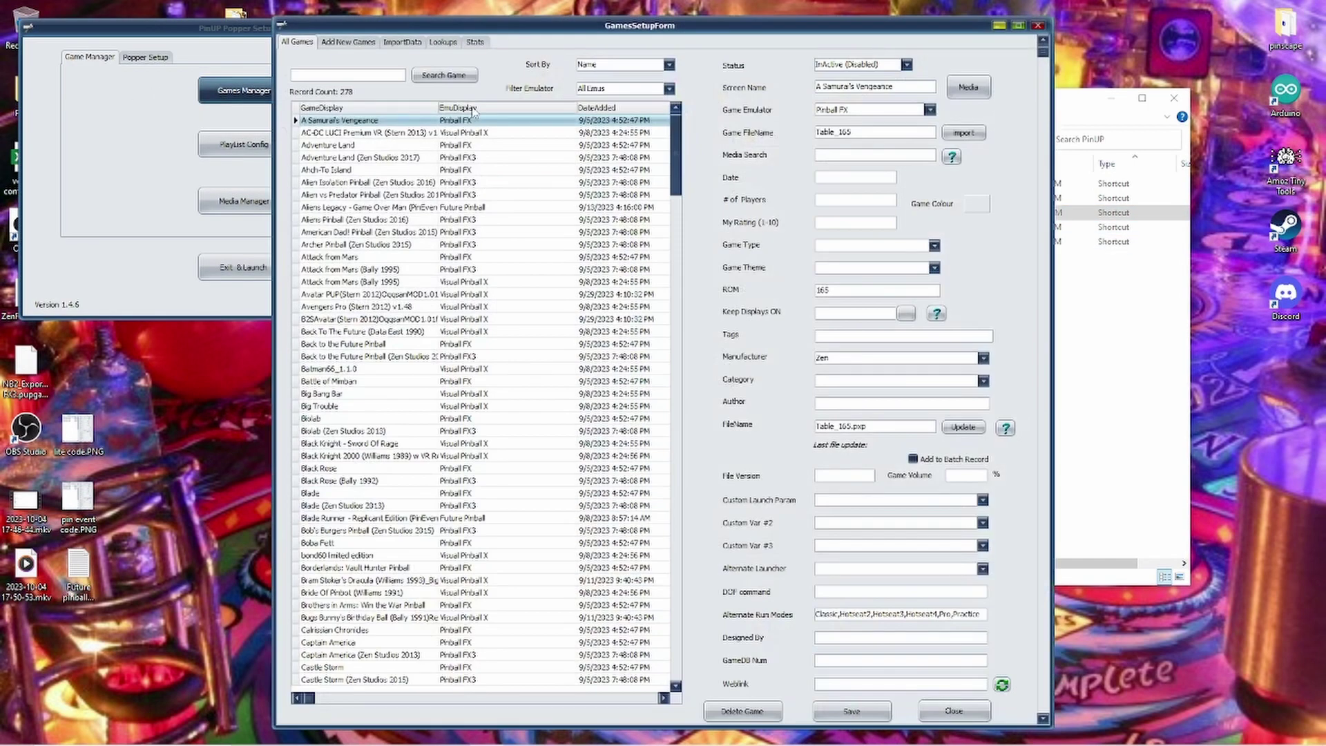
left_click(351, 43)
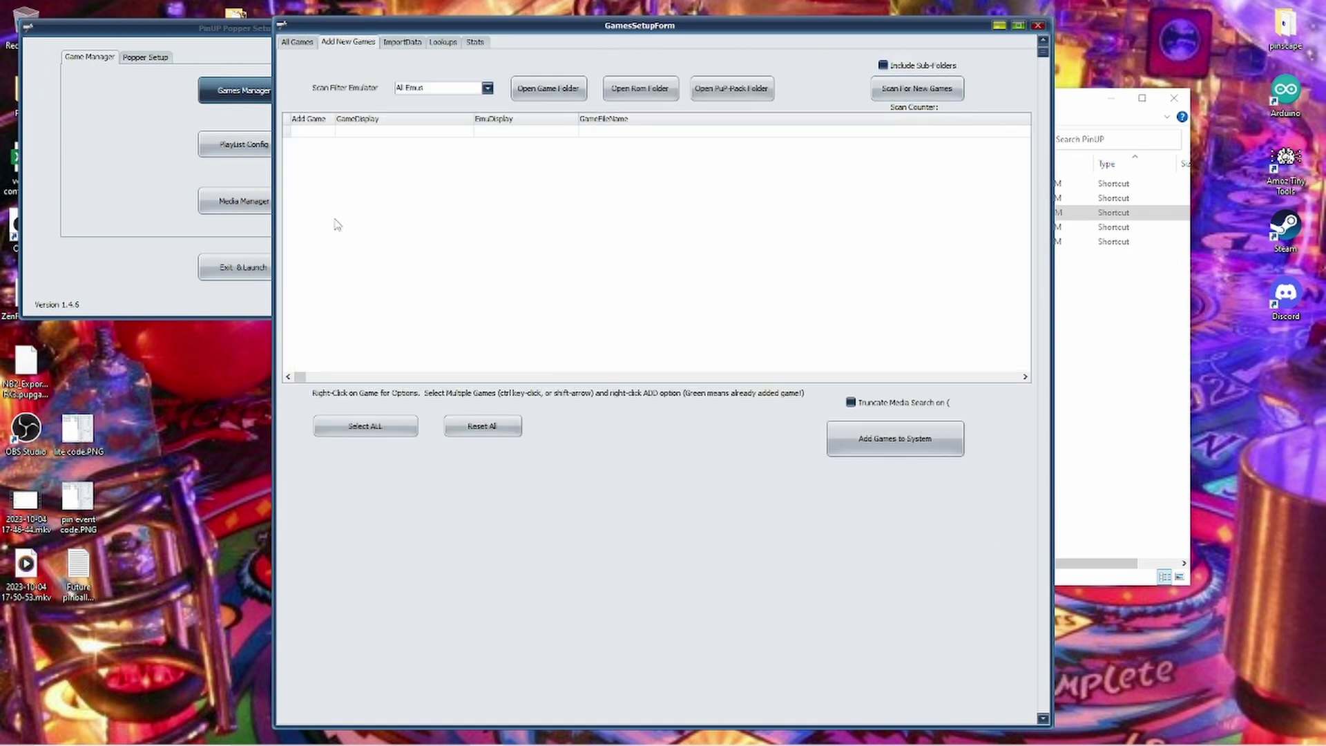
left_click(898, 96)
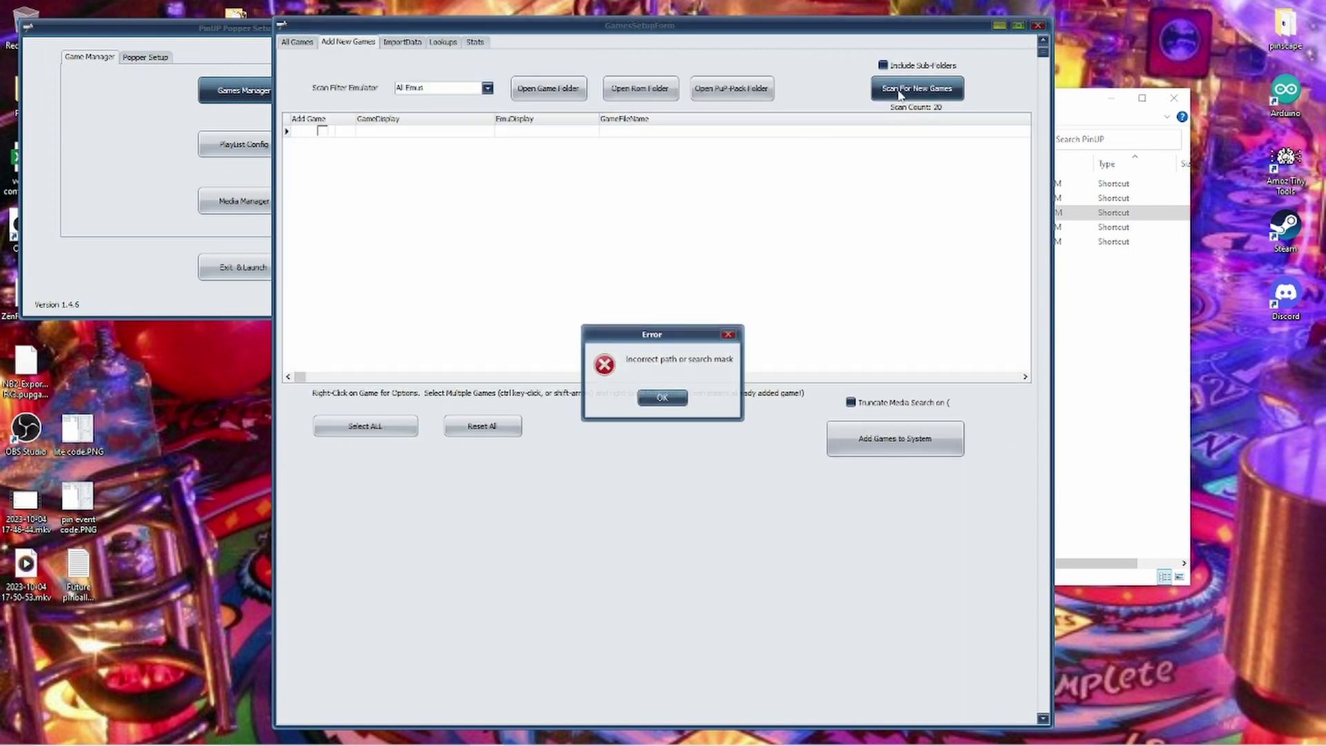
left_click(663, 398)
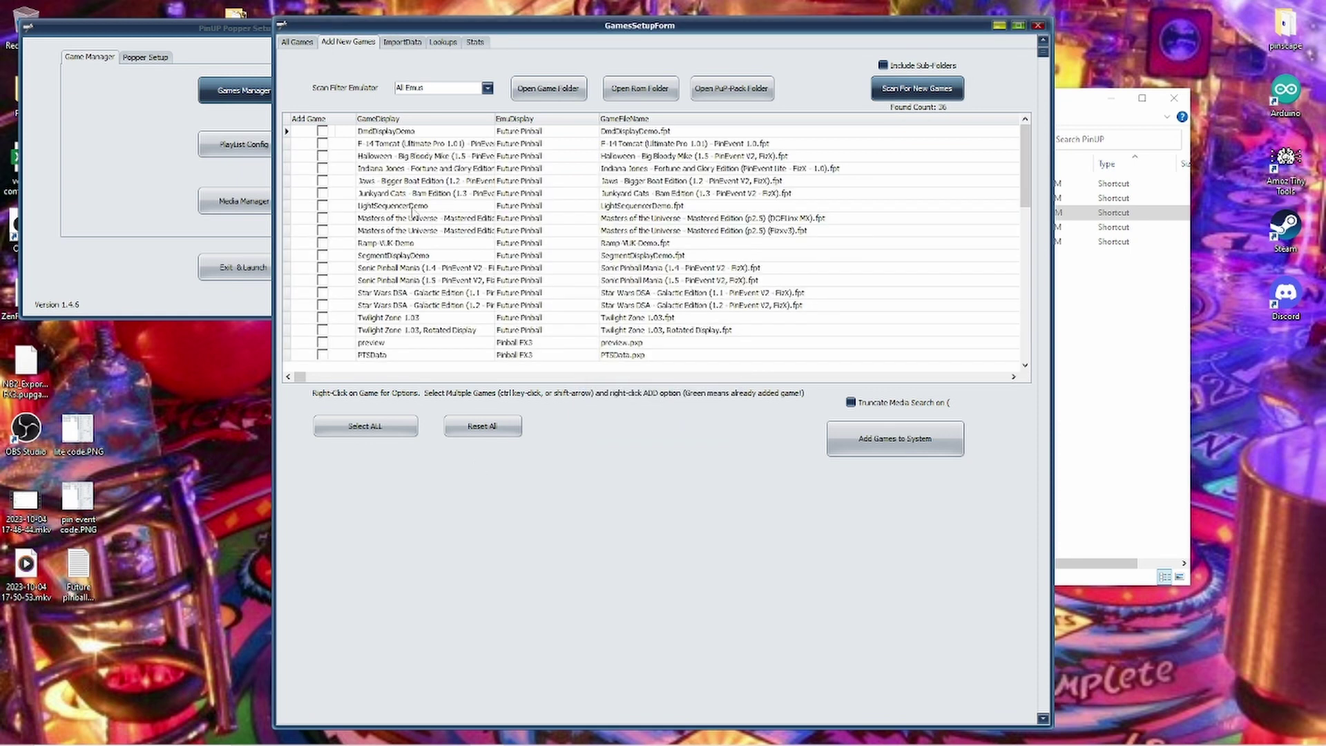
Scan for new games with the emulator filter set to Visual Pinball X, return to the full game list and close the Games Manager.
left_click(488, 88)
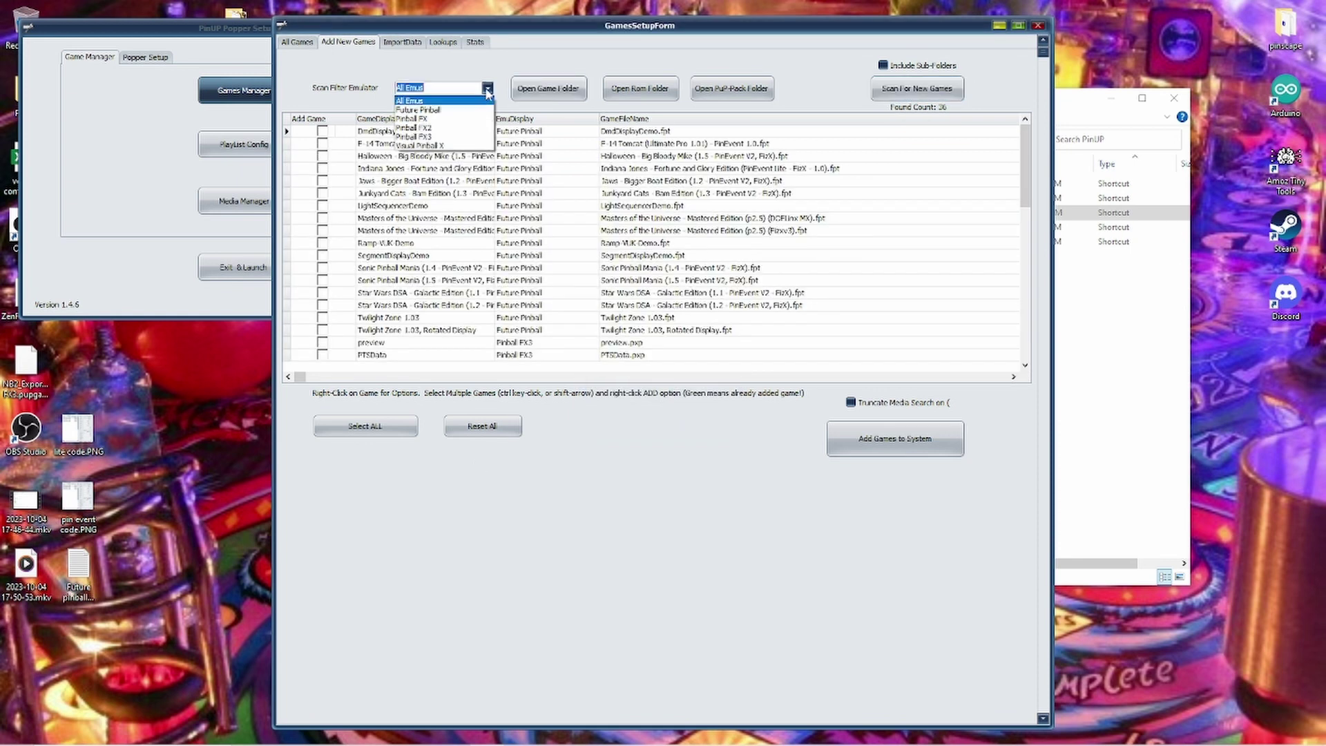
left_click(461, 145)
left_click(945, 88)
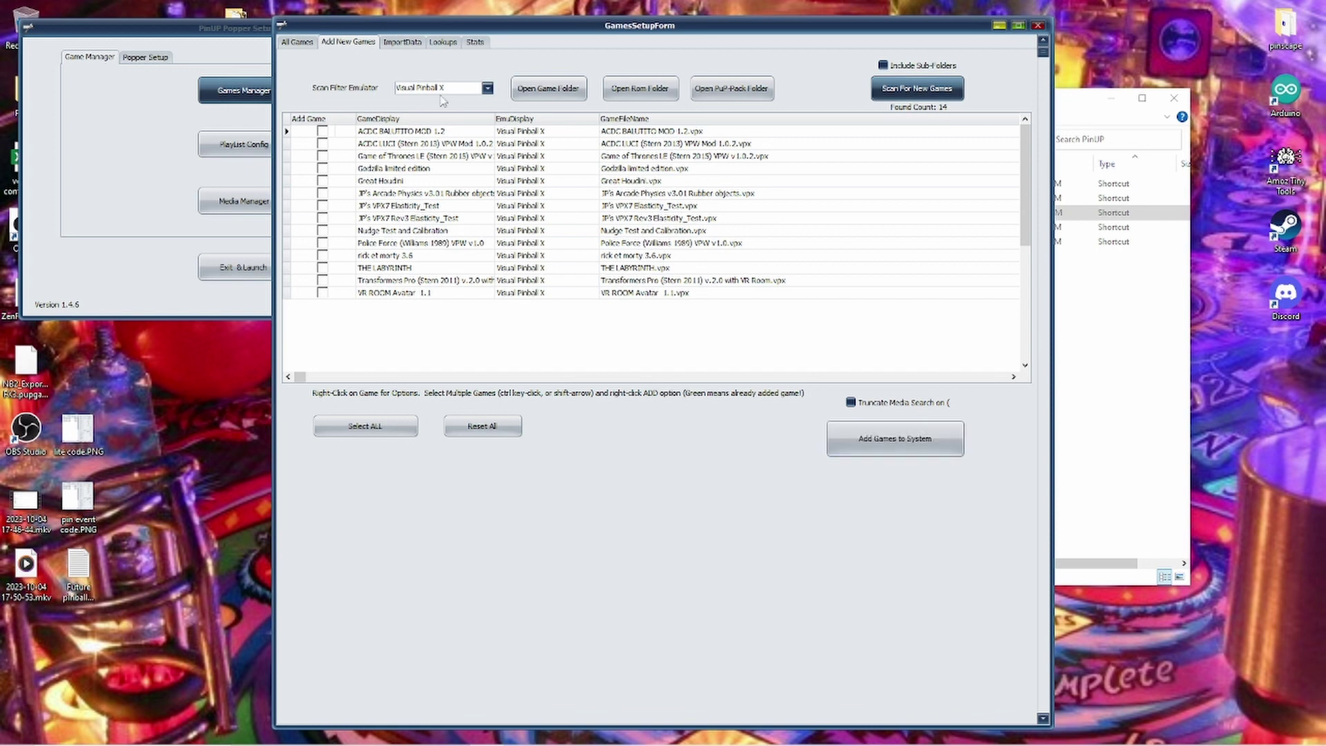
left_click(297, 42)
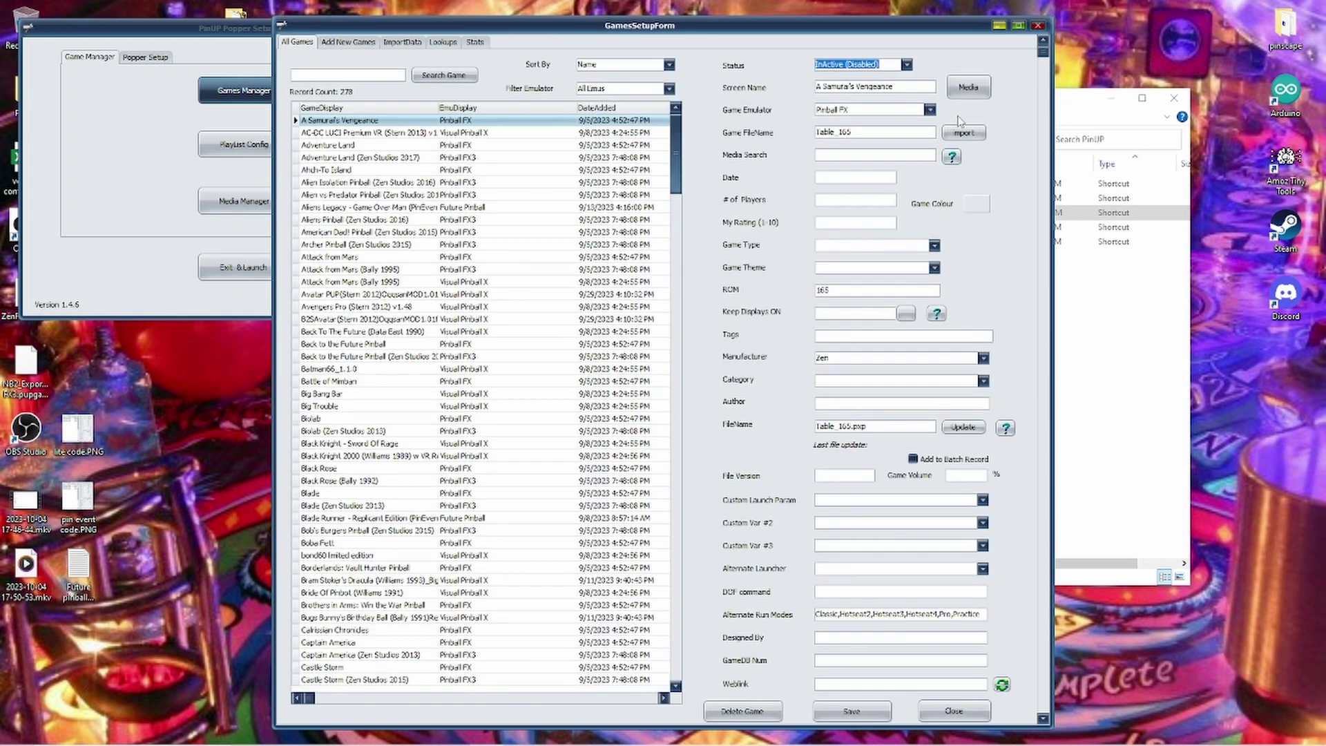
left_click(1037, 25)
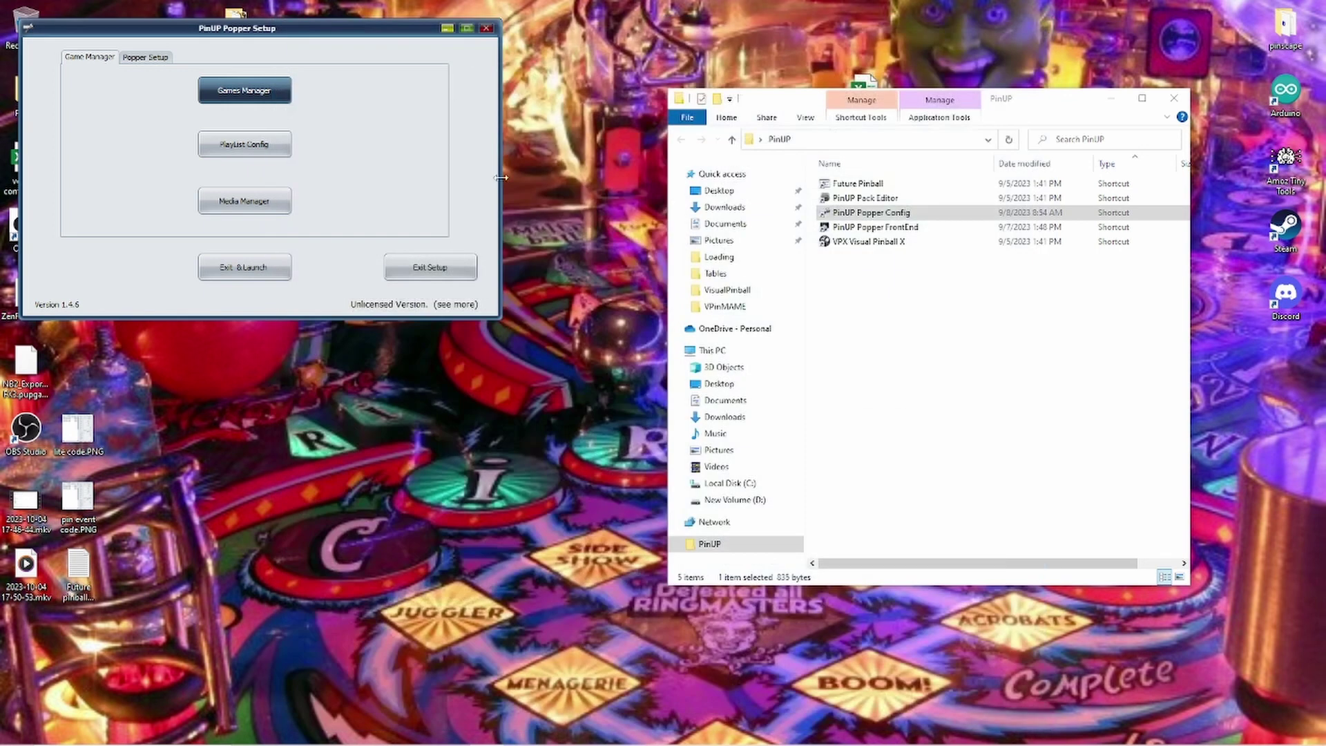
Open the Media Manager and examine the media slots of Avatar PUP(Stern 2012)OqqsanMOD1.01fix and B2SAvatar(Stern 2012)OqqsanMOD1.01fix.
left_click(250, 206)
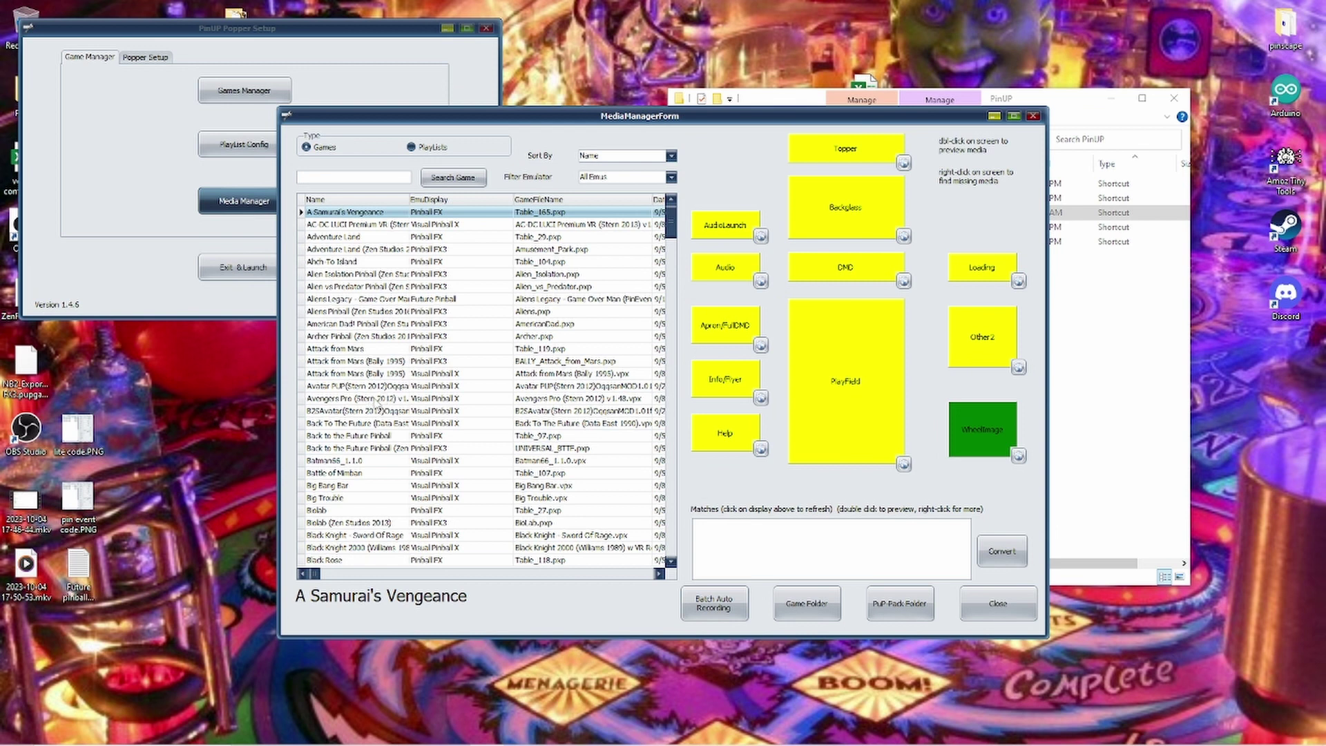
left_click(368, 387)
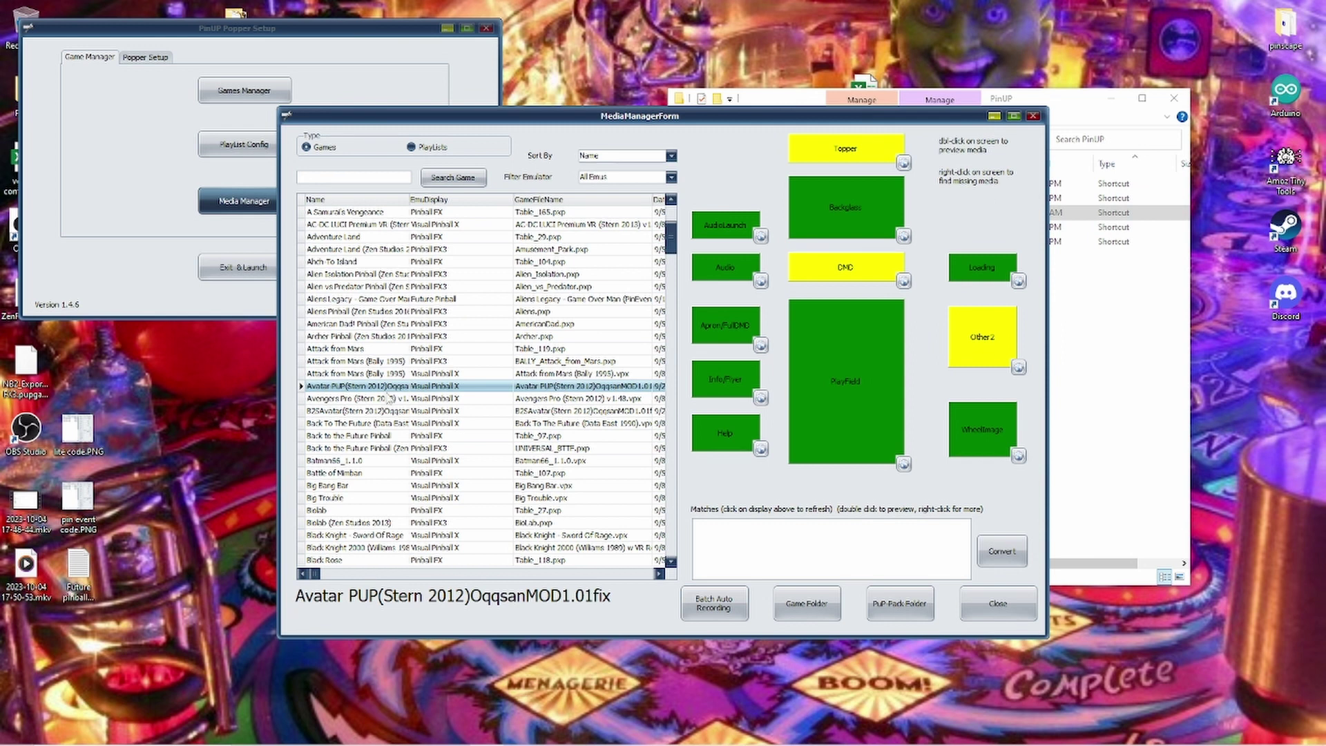
key("Down")
key("Down")
key("Down")
key("Down")
key("Down")
key("Down")
key("Down")
key("Down")
key("Down")
key("Down")
key("Down")
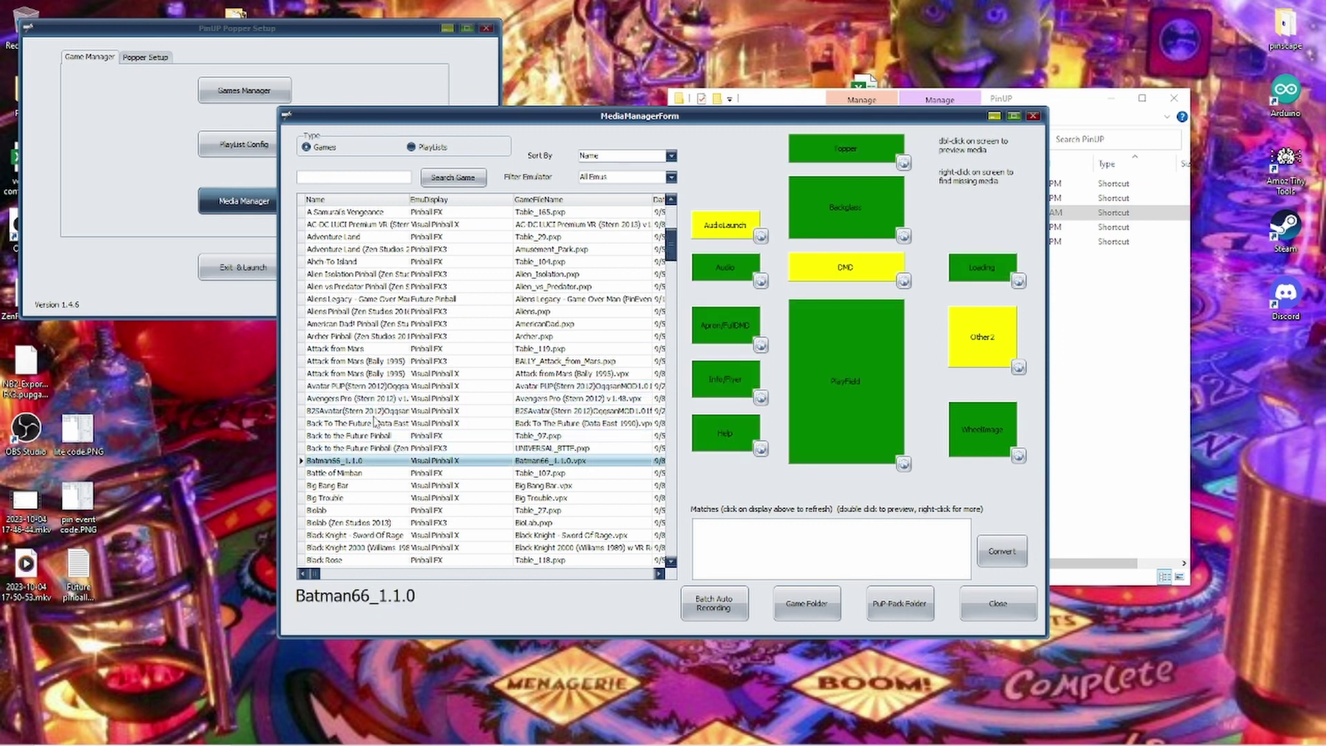
key("Down")
key("Down")
key("Down")
key("Up")
key("Up")
key("Up")
key("Up")
key("Up")
key("Up")
key("Up")
key("Up")
key("Up")
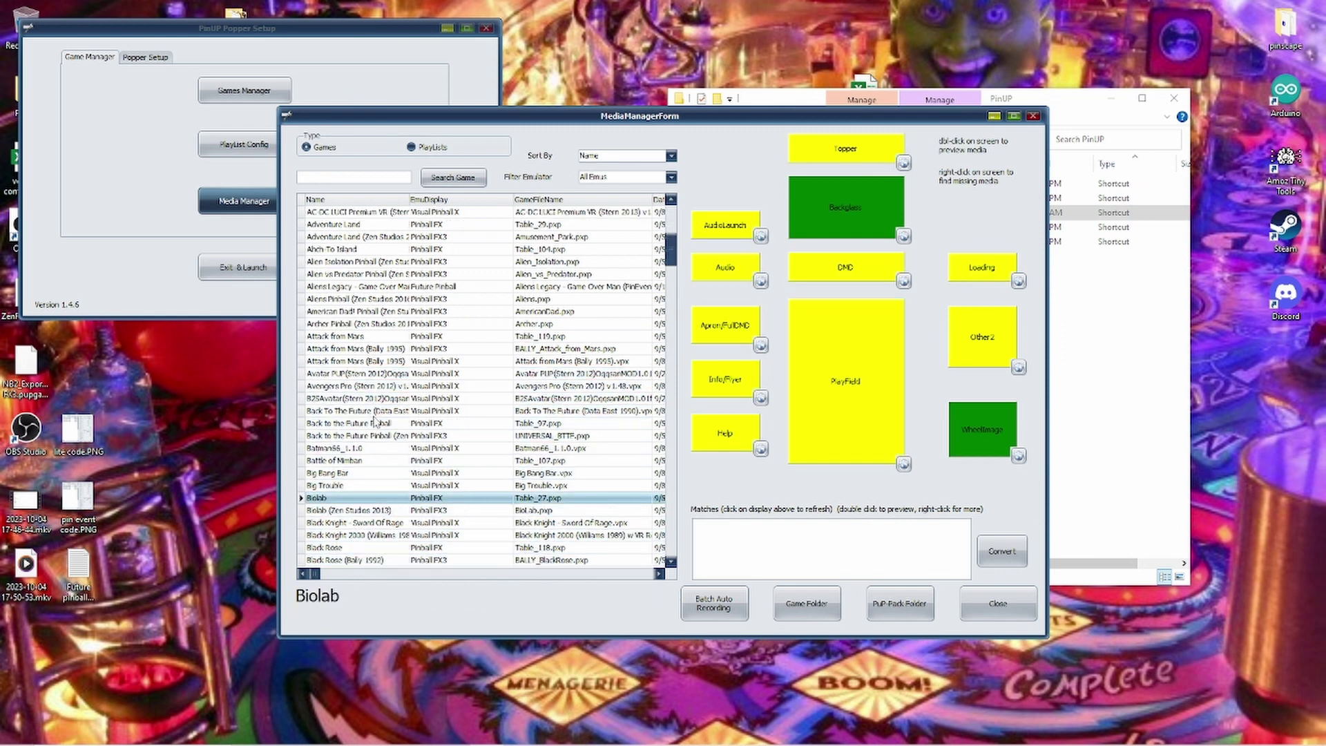
key("Up")
key("Up")
key("Up")
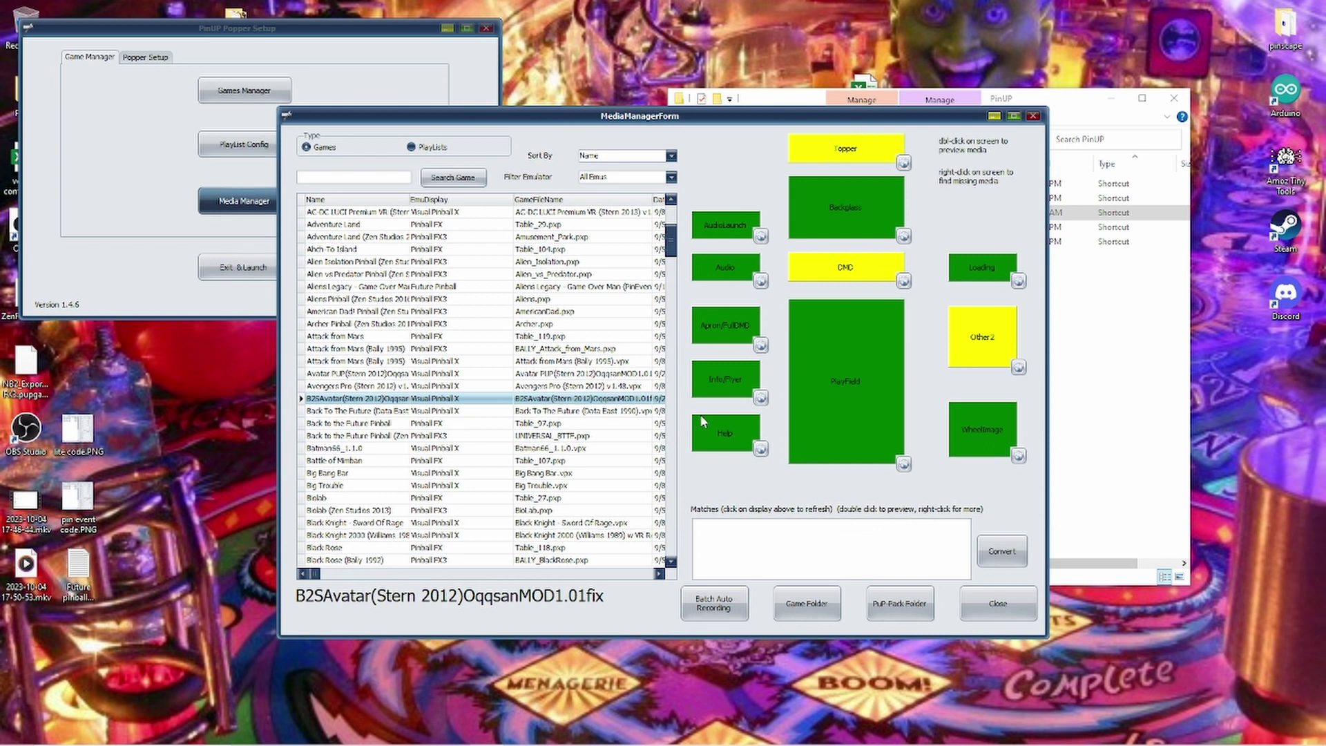
Place the Media Manager beside File Explorer and browse to C:\vPinball\PinUPSystem\POPMedia\Visual Pinball X\GameInfo.
left_click_drag(786, 124, 638, 125)
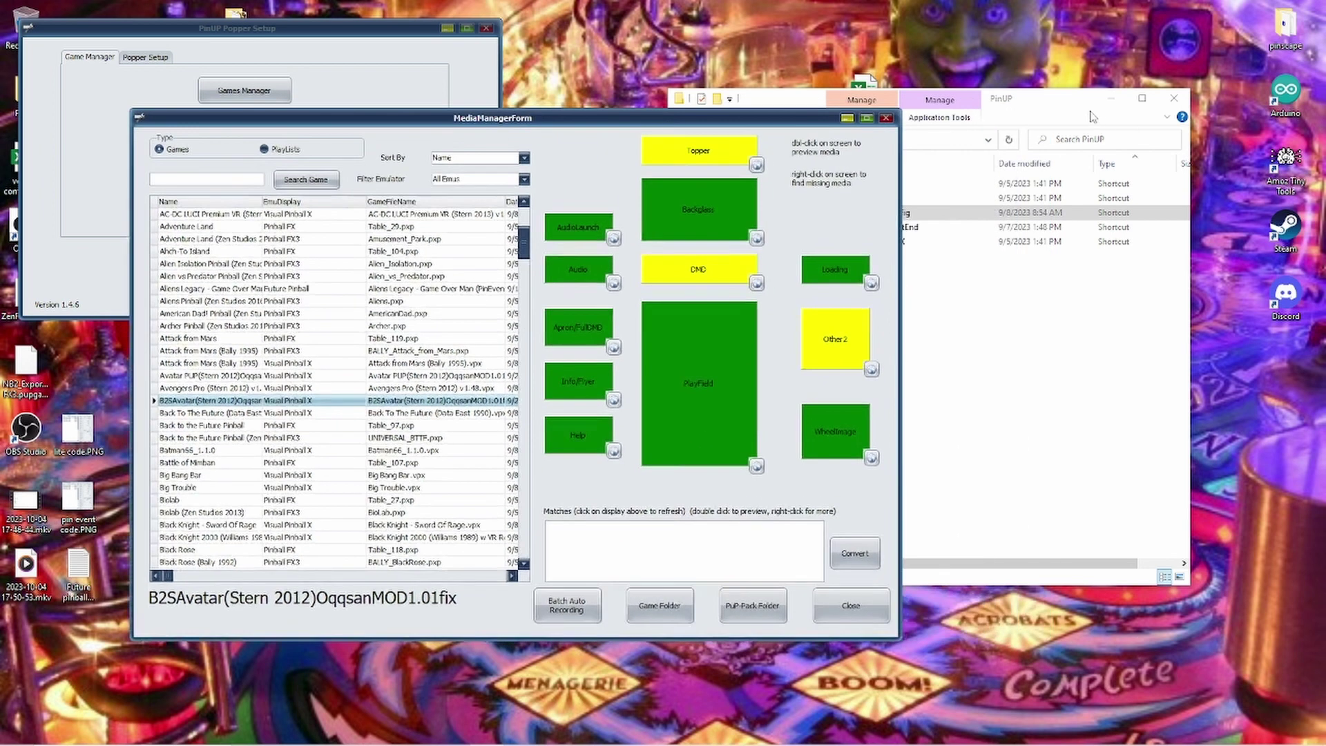
left_click(1064, 122)
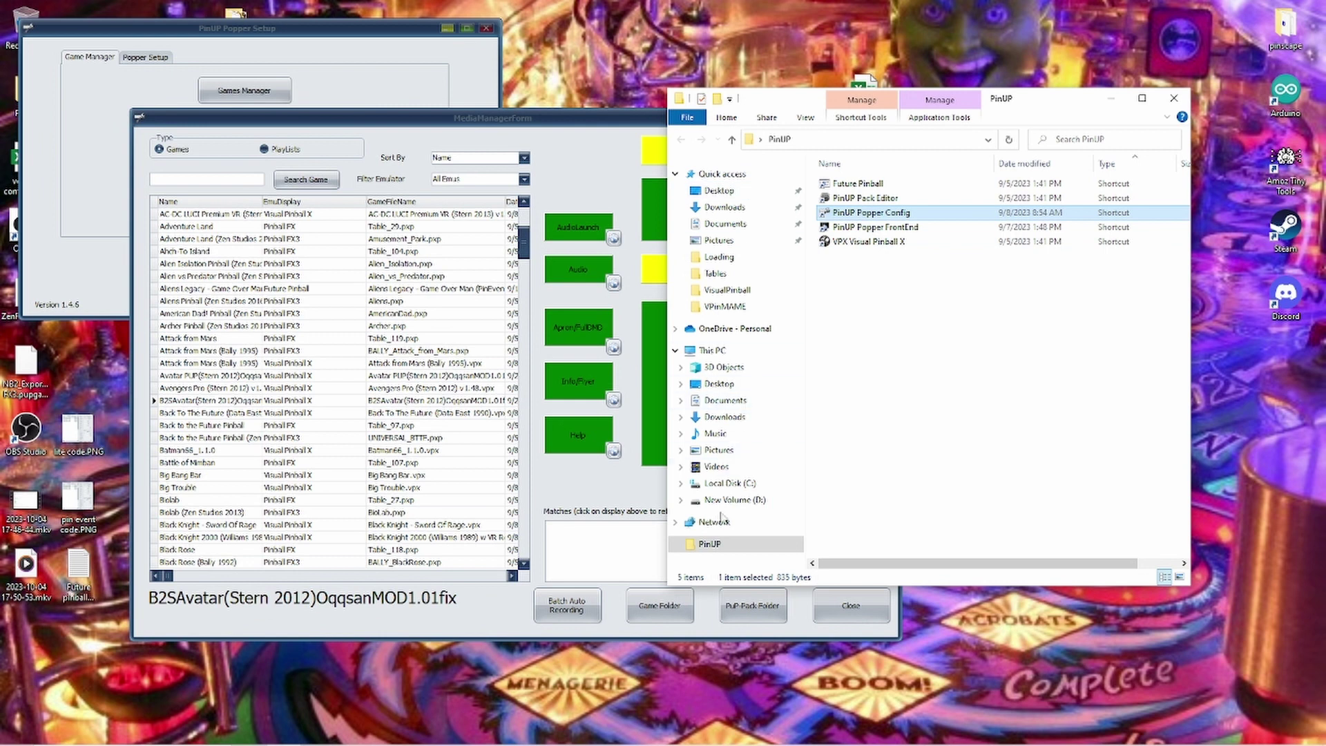
left_click(732, 483)
double_click(848, 358)
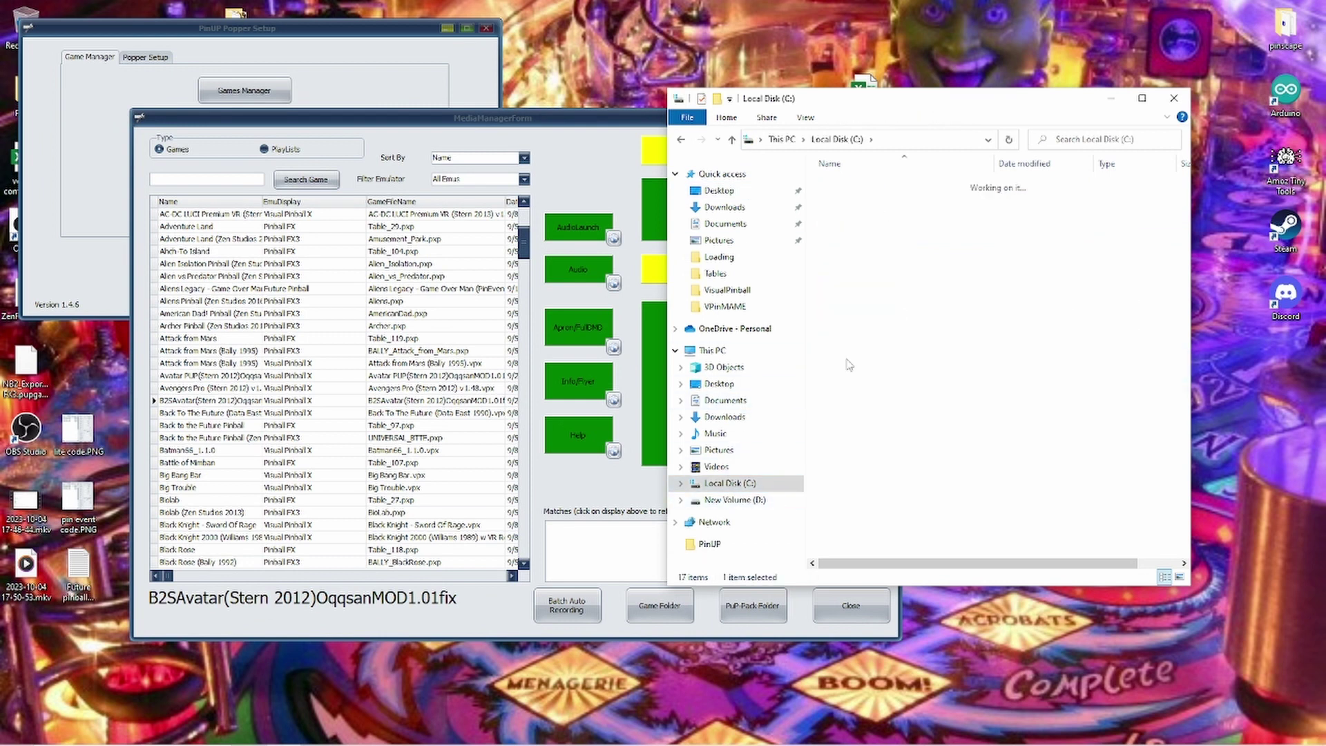
double_click(860, 212)
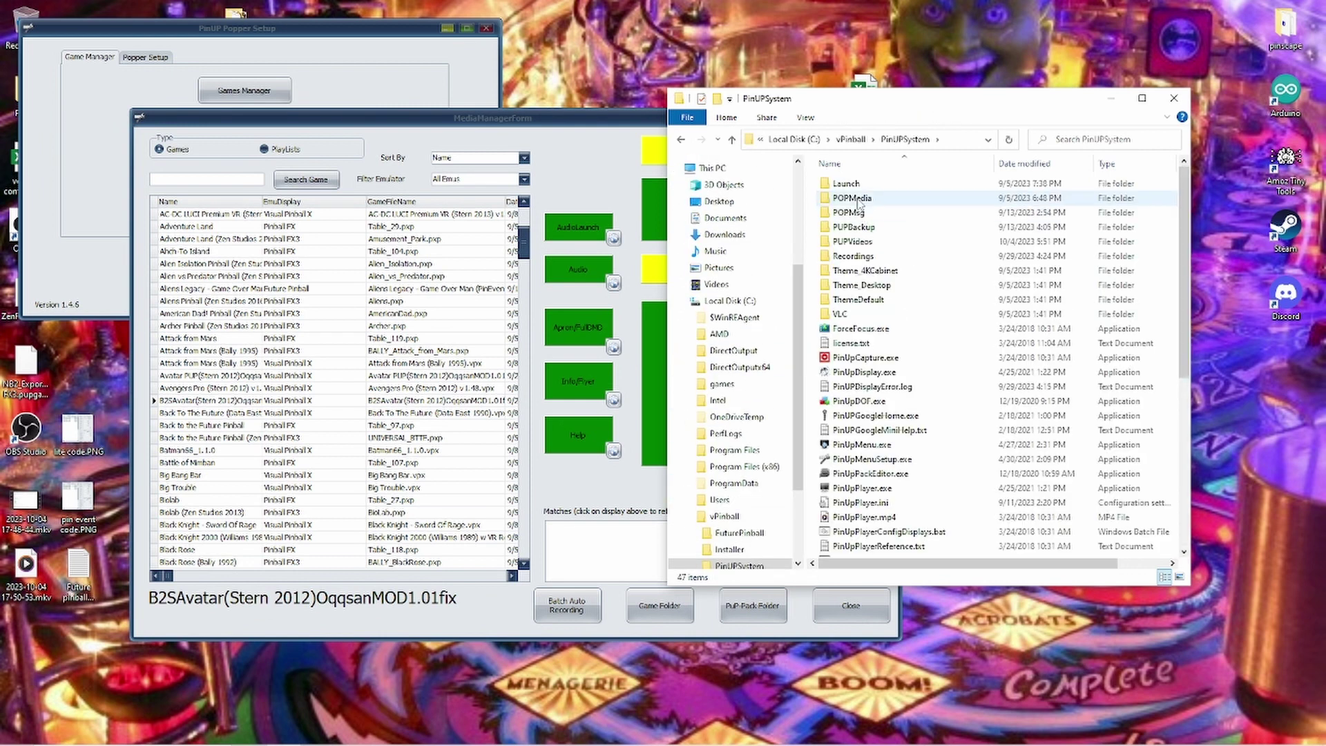
double_click(863, 201)
double_click(862, 289)
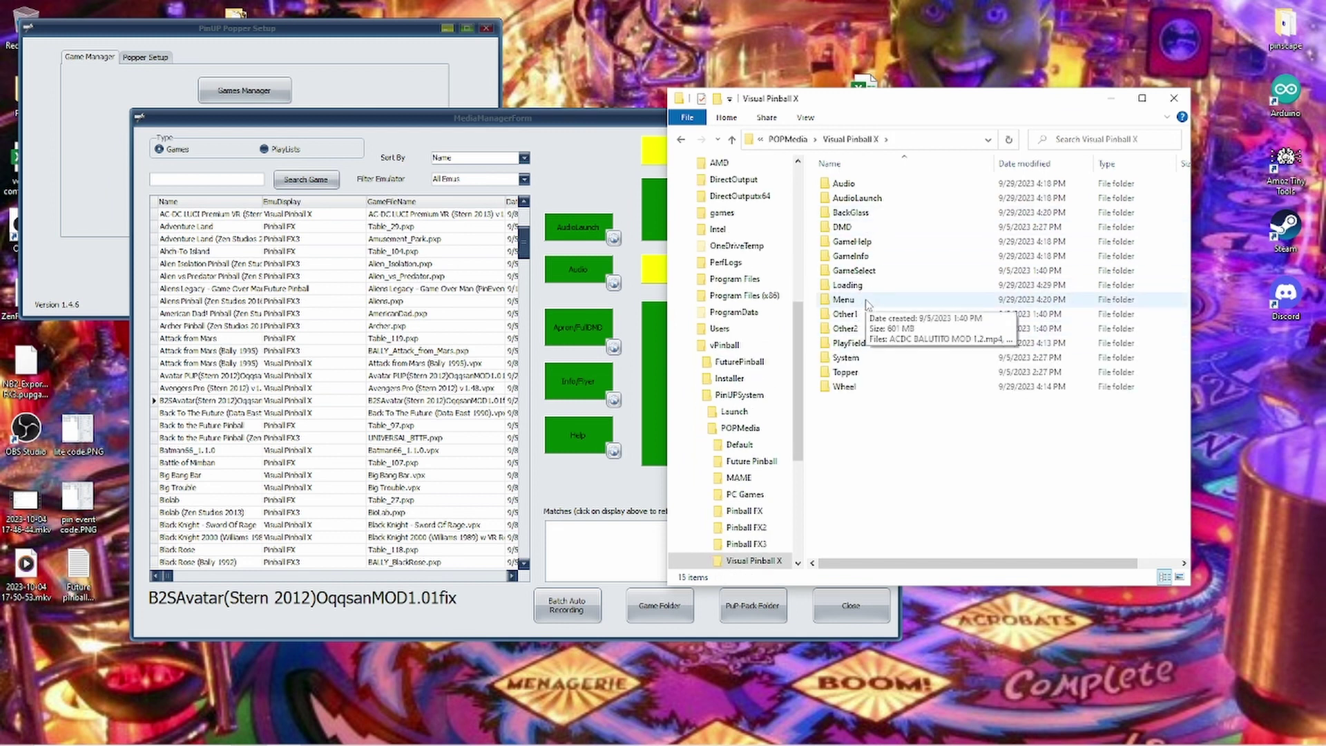
double_click(872, 256)
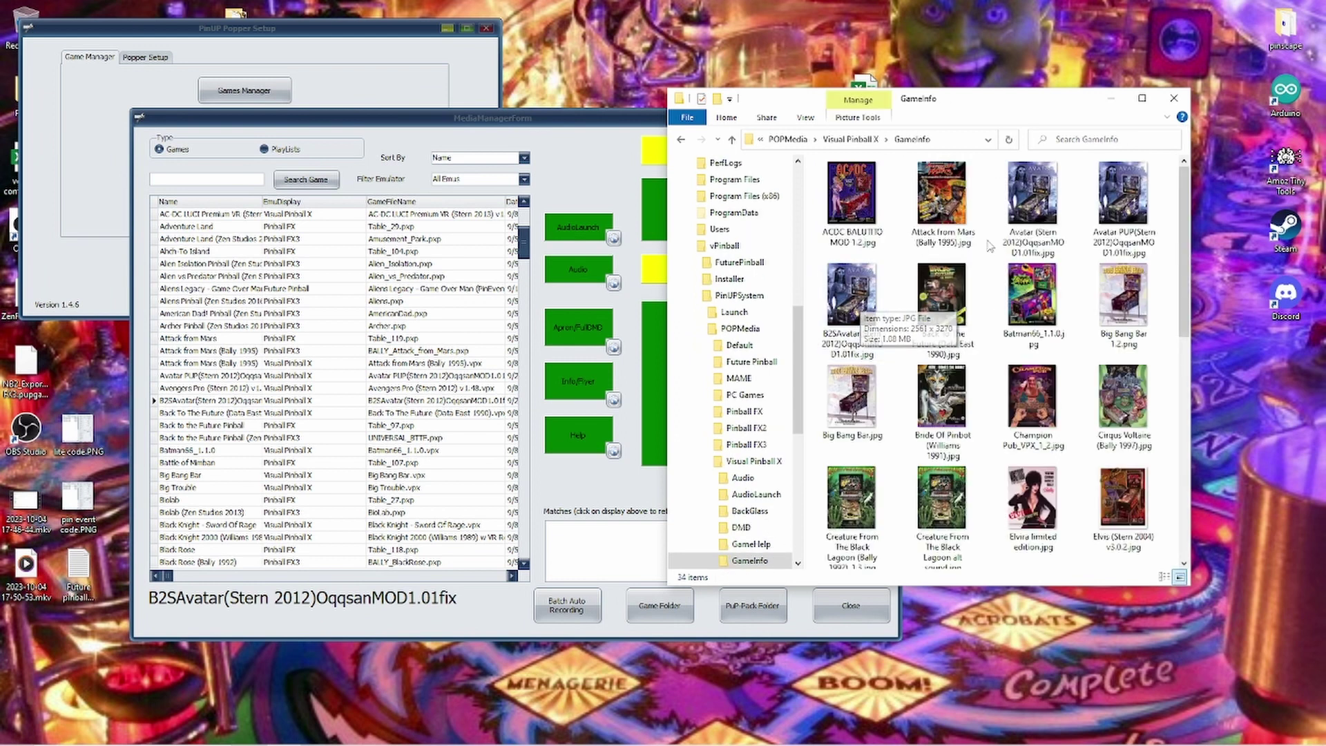
Try to assign the Avatar PUP and B2SAvatar flyer images from GameInfo to the B2SAvatar table's Info/Flyer slot, and close the folder.
left_click(1121, 197)
left_click_drag(1121, 198, 620, 427)
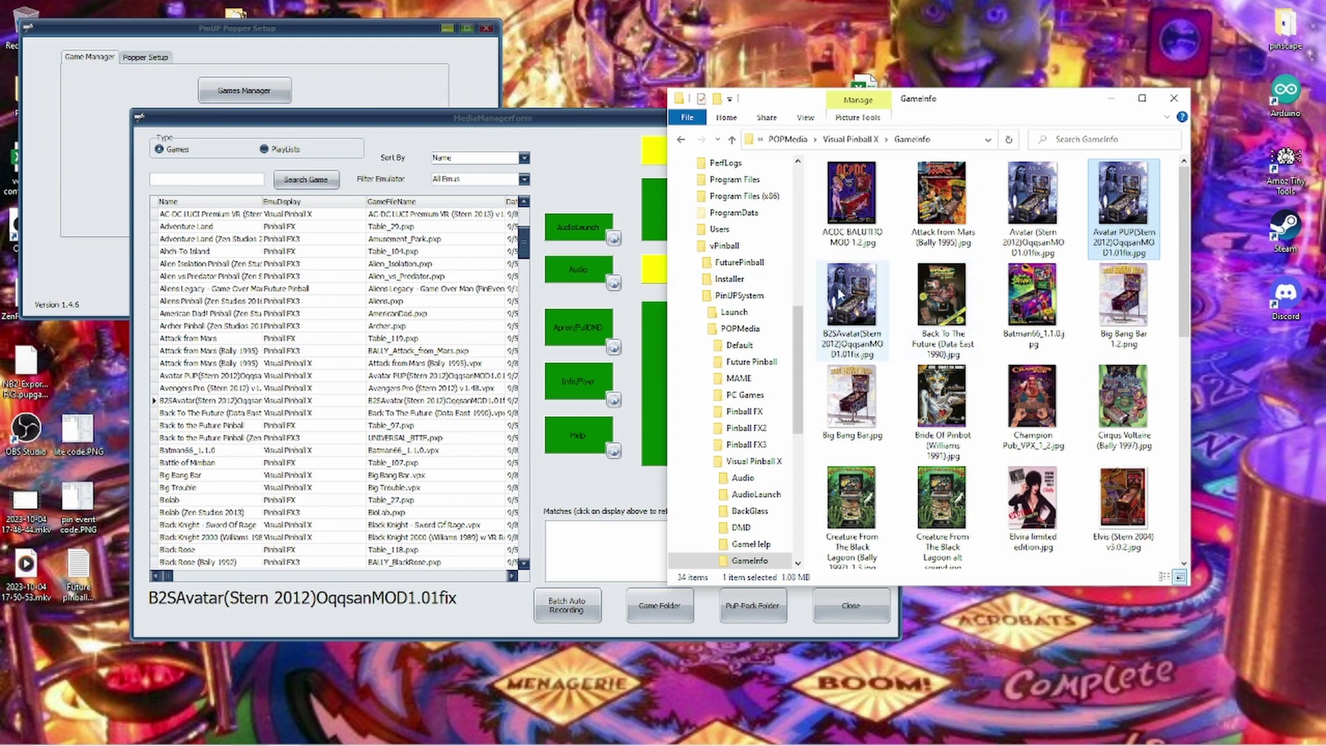
left_click_drag(854, 295, 615, 401)
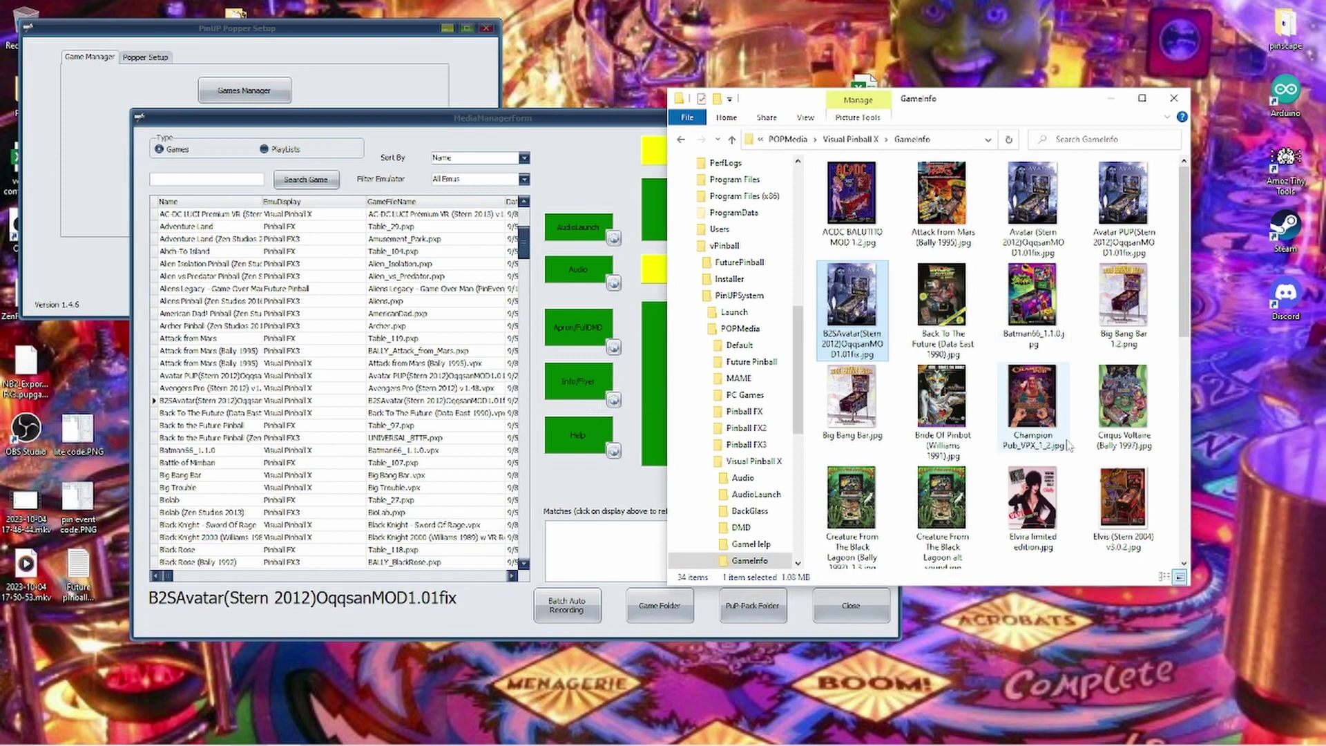
left_click(1169, 104)
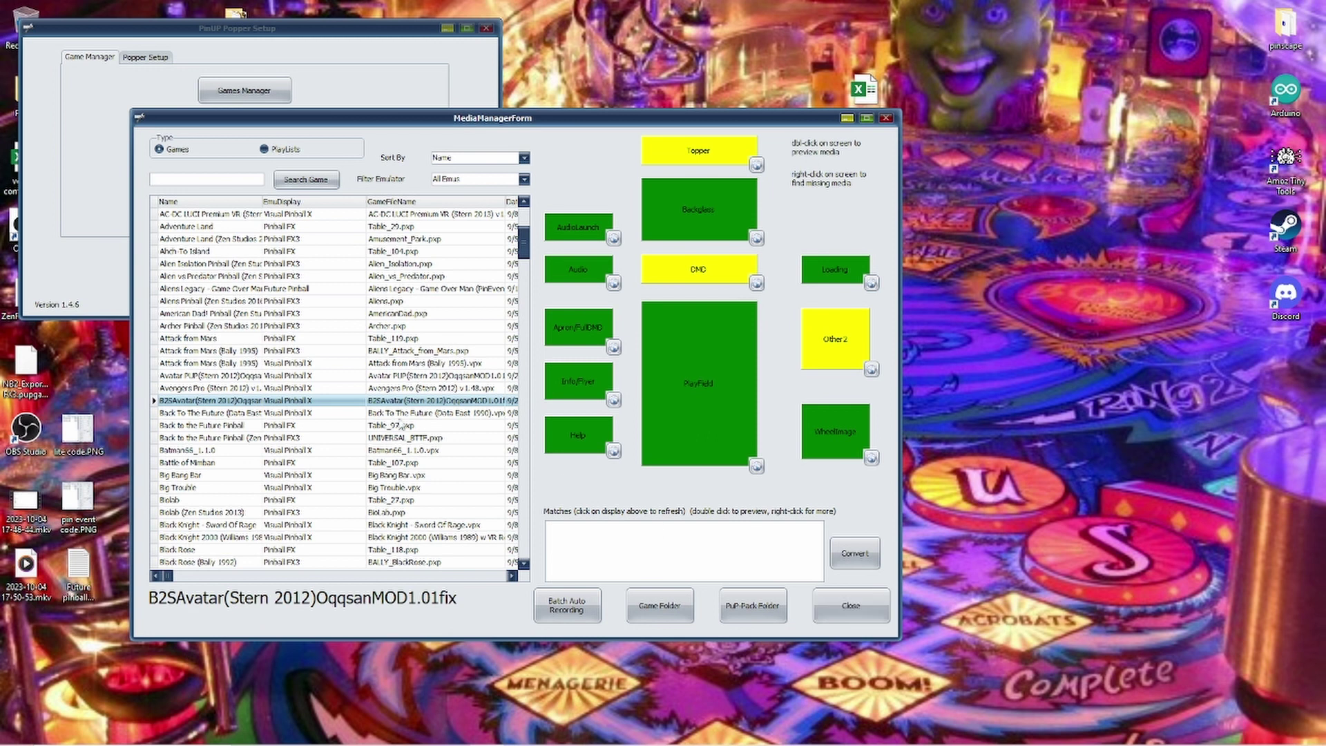
Close the Media Manager, check the B2S Tables and PUP Tables playlists under Visual Pinball X in the playlist configuration, and close it.
left_click(850, 606)
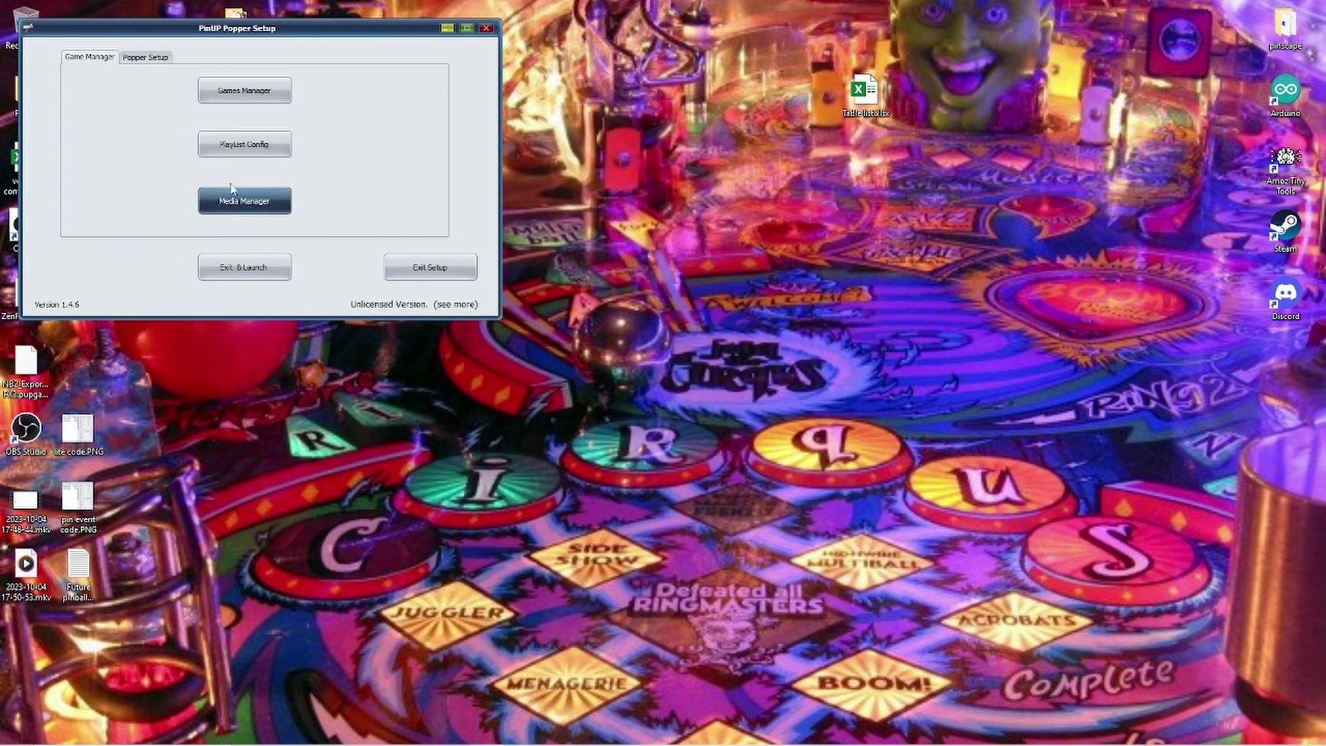
left_click(261, 154)
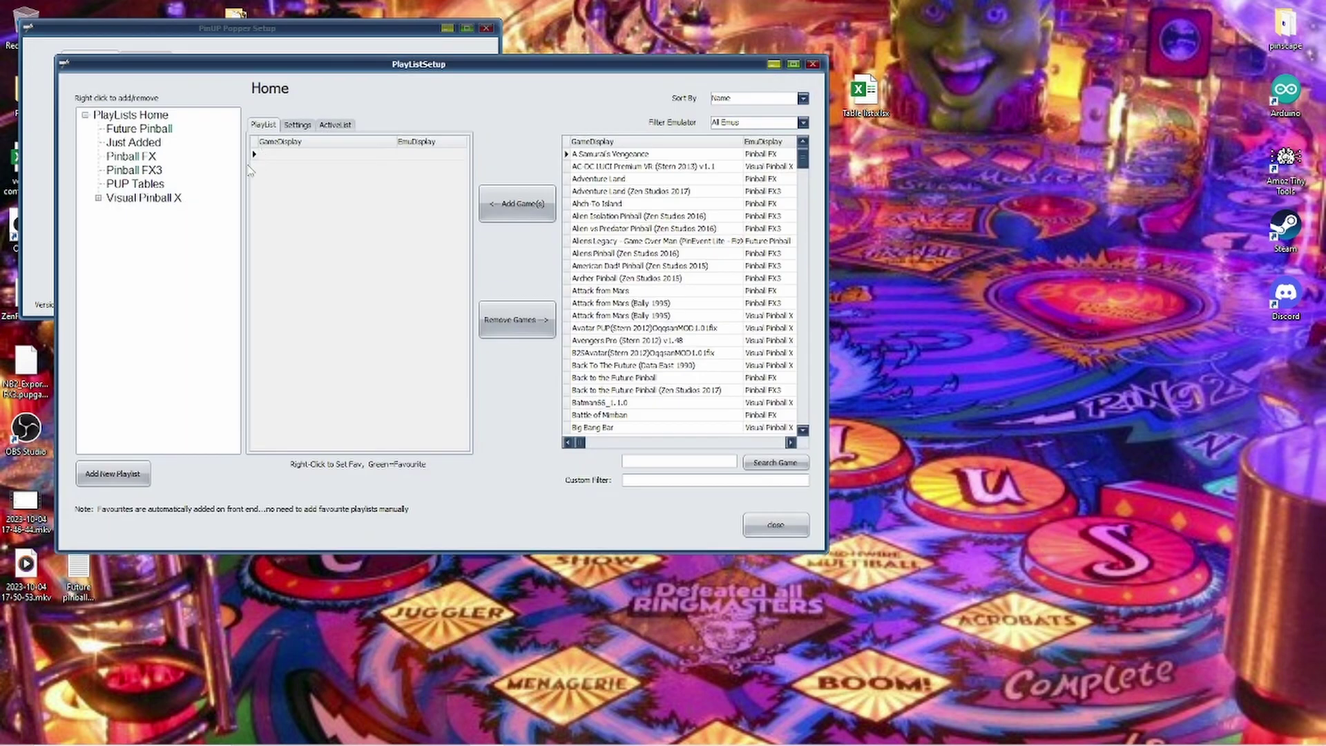
left_click(99, 199)
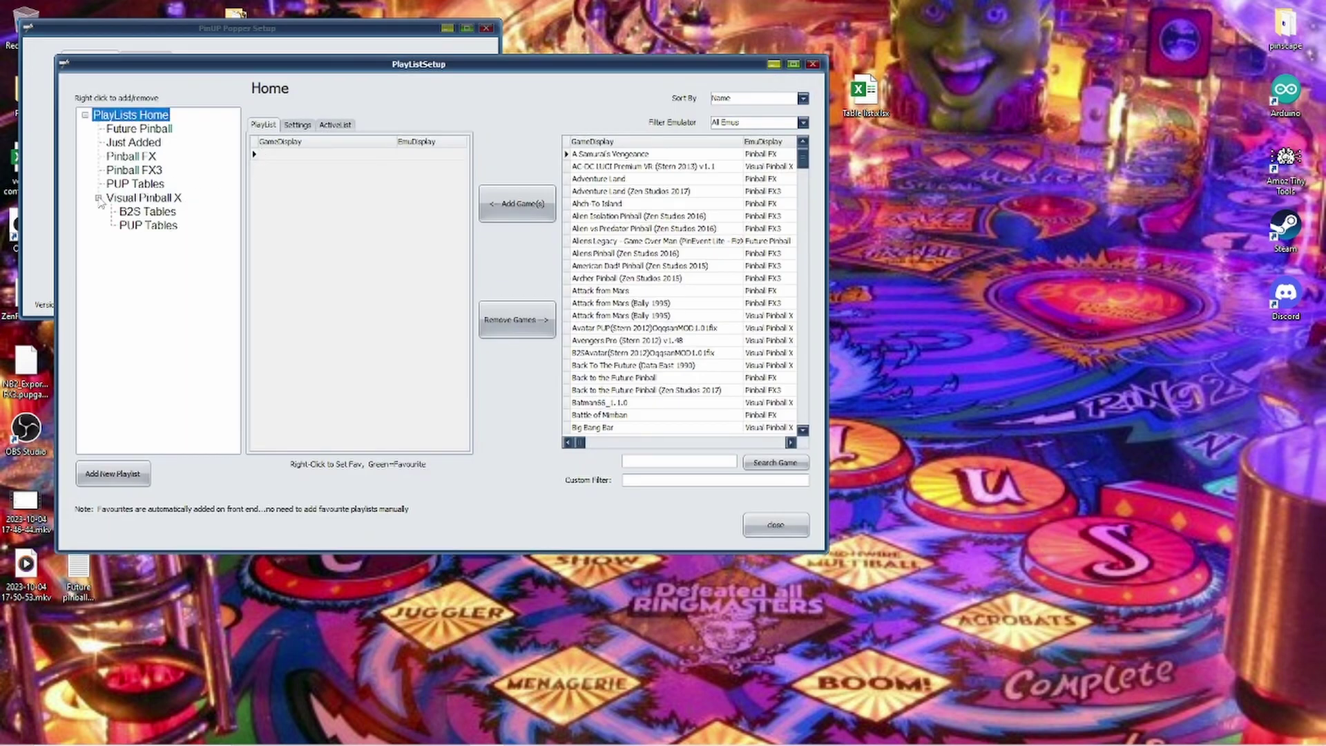
left_click(157, 215)
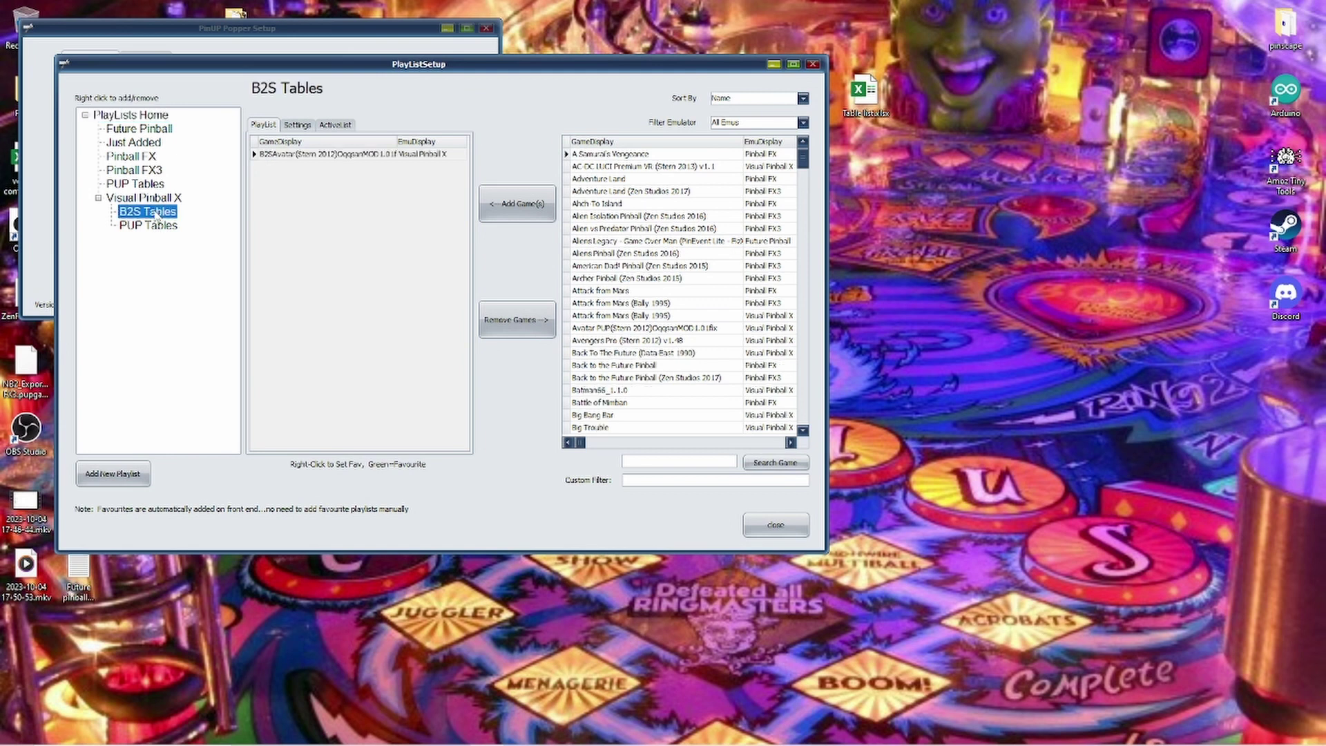
left_click(157, 227)
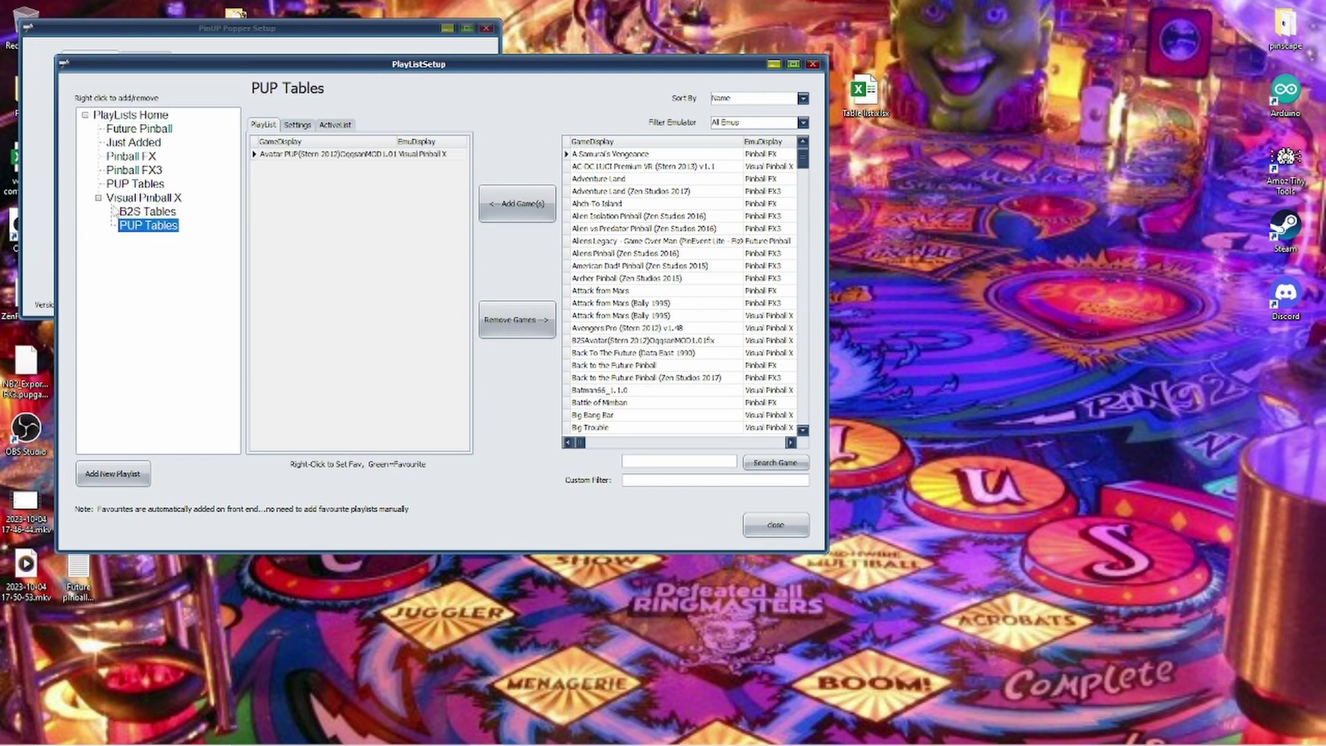
left_click(159, 214)
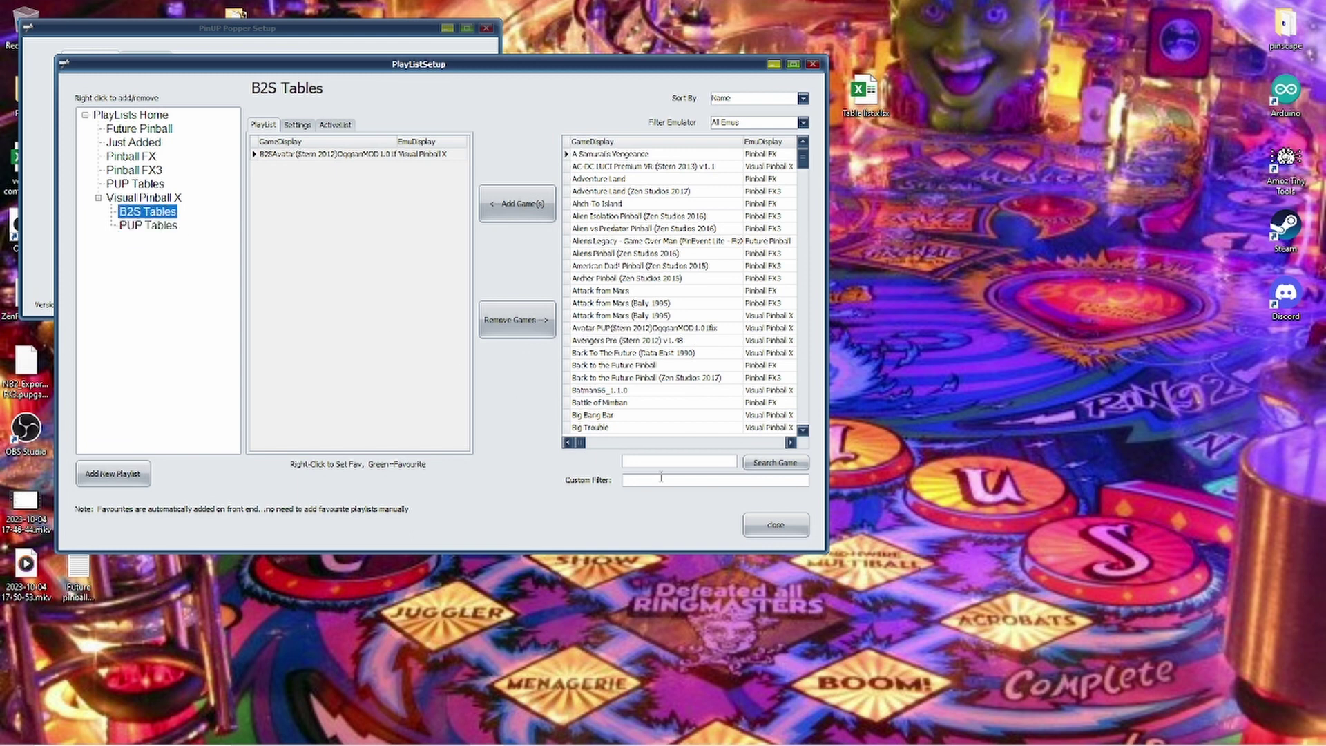
left_click(776, 525)
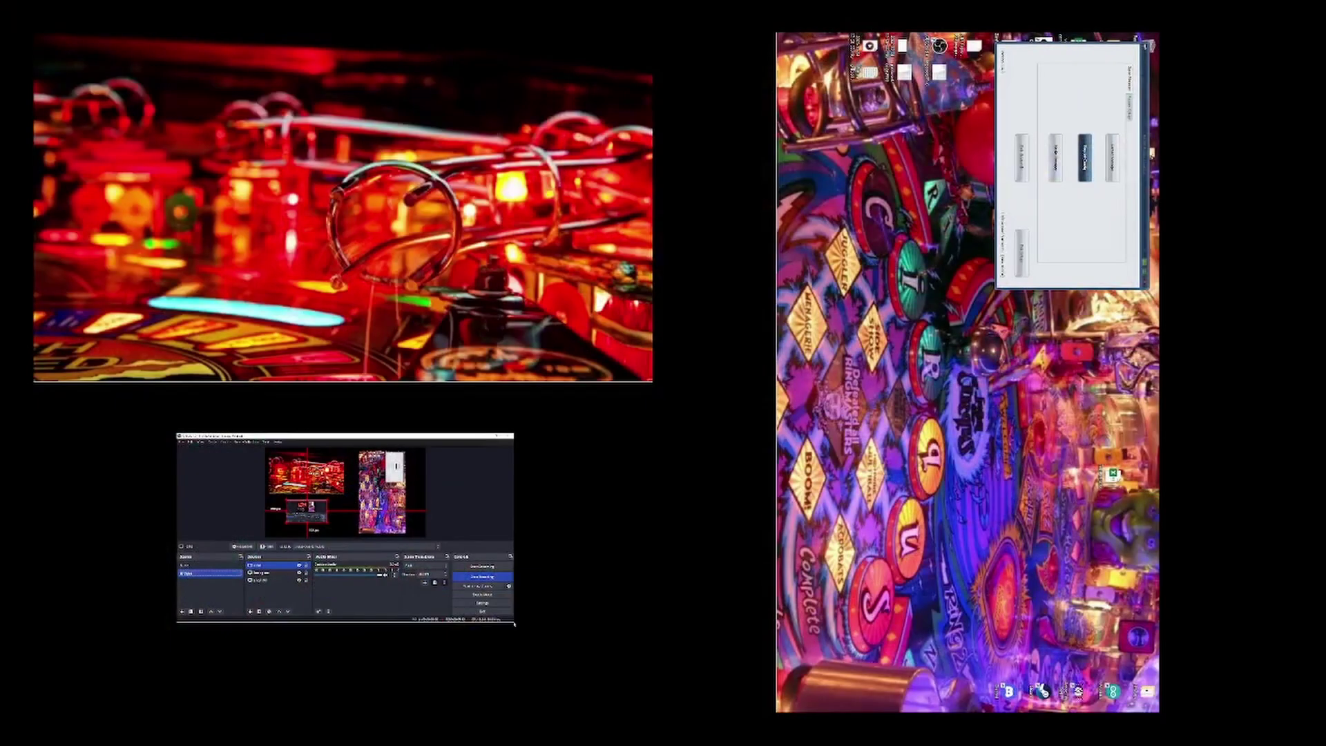
Exit the setup by launching the PinUP Popper front end and open the Visual Pinball X playlist.
left_click(1017, 145)
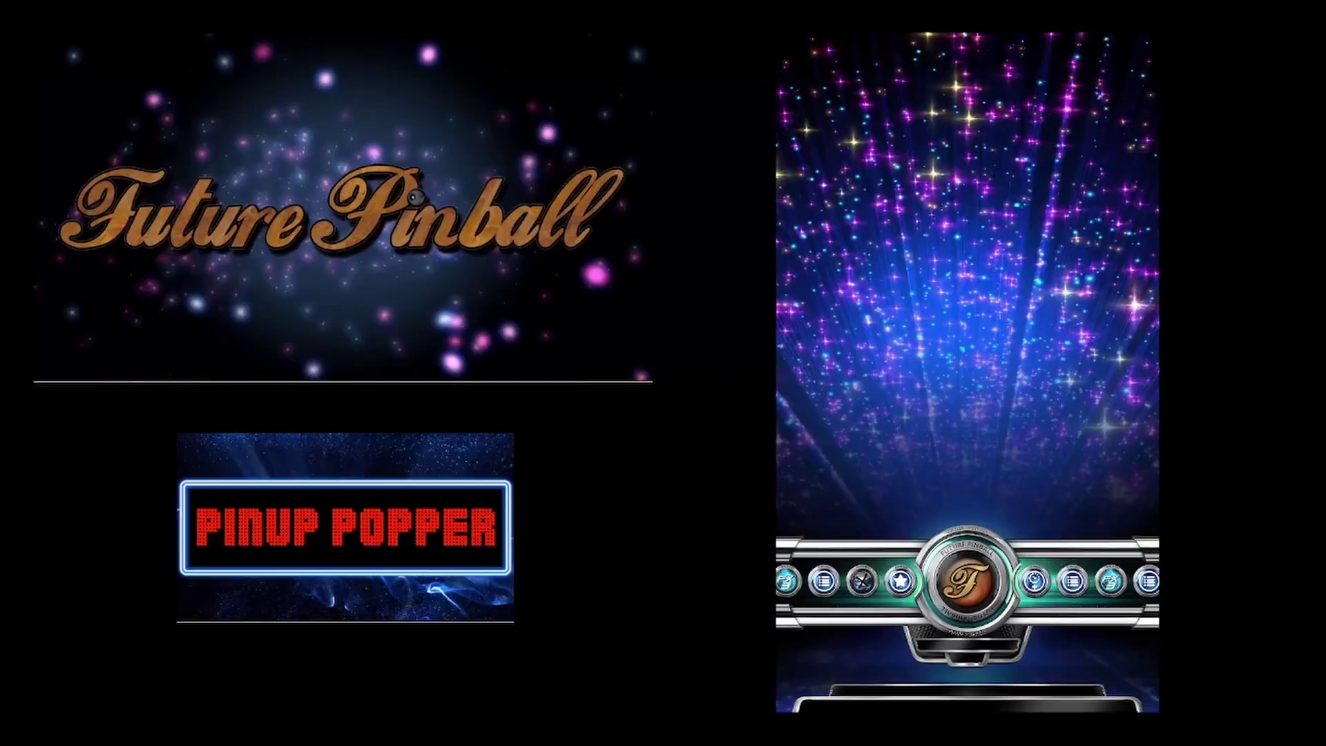
key("Shift_L")
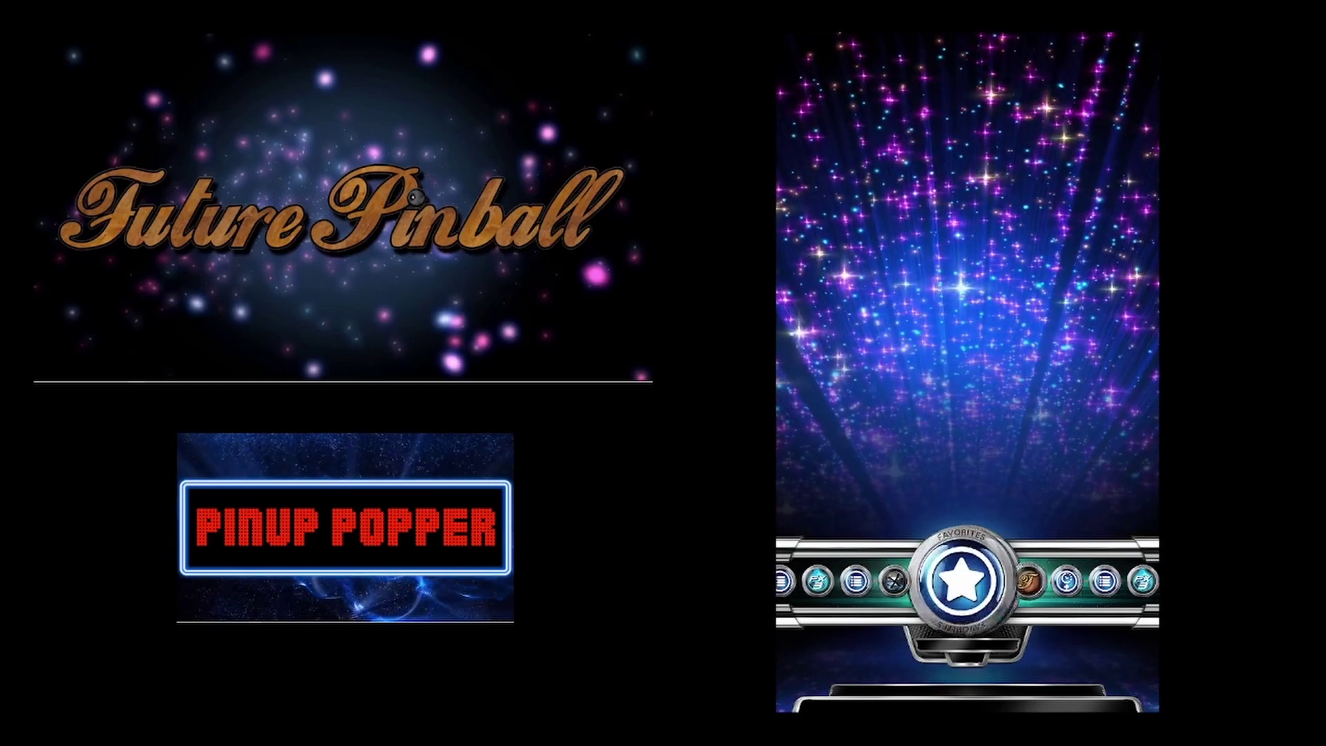
key("Shift_L")
key("Return")
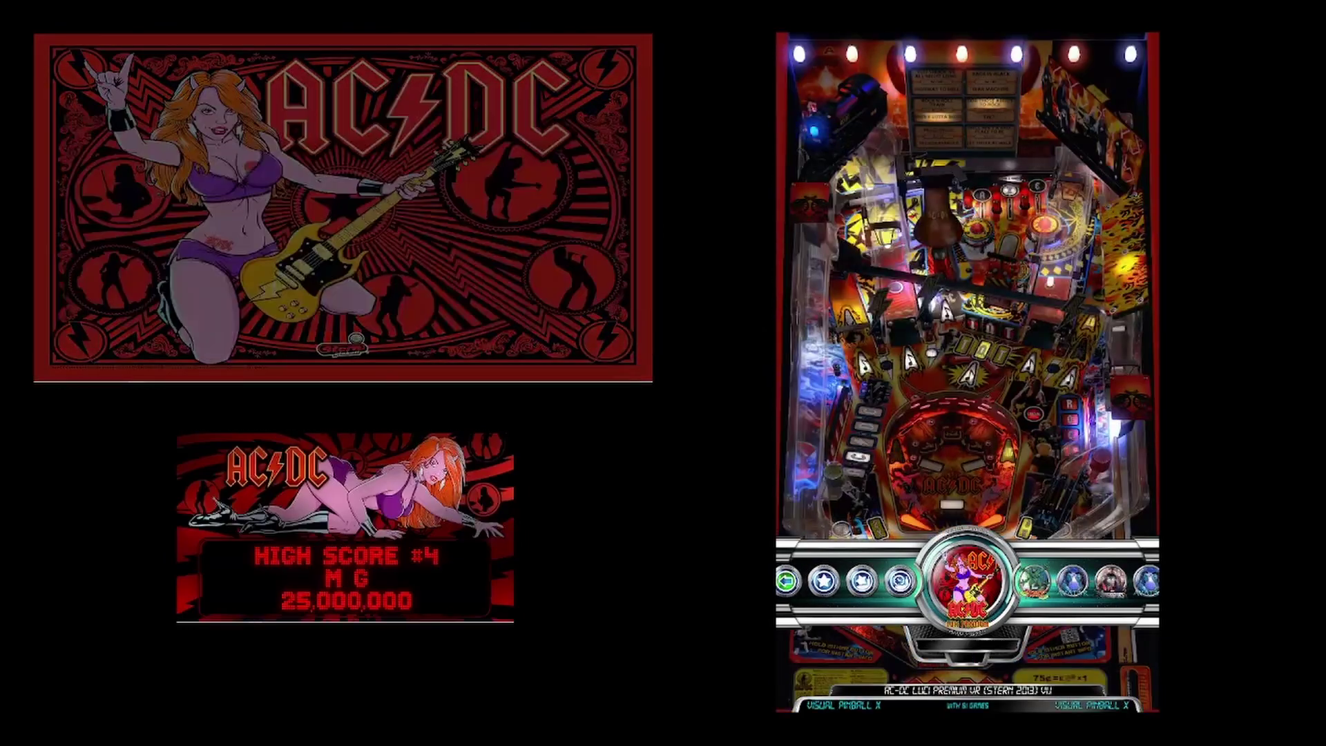
Browse the Visual Pinball X wheel to the B2S Tables sub-playlist and open it to view the B2SAvatar table.
key("Shift_L")
key("Shift_L")
key("Shift_L")
key("Shift_L")
key("Shift_L")
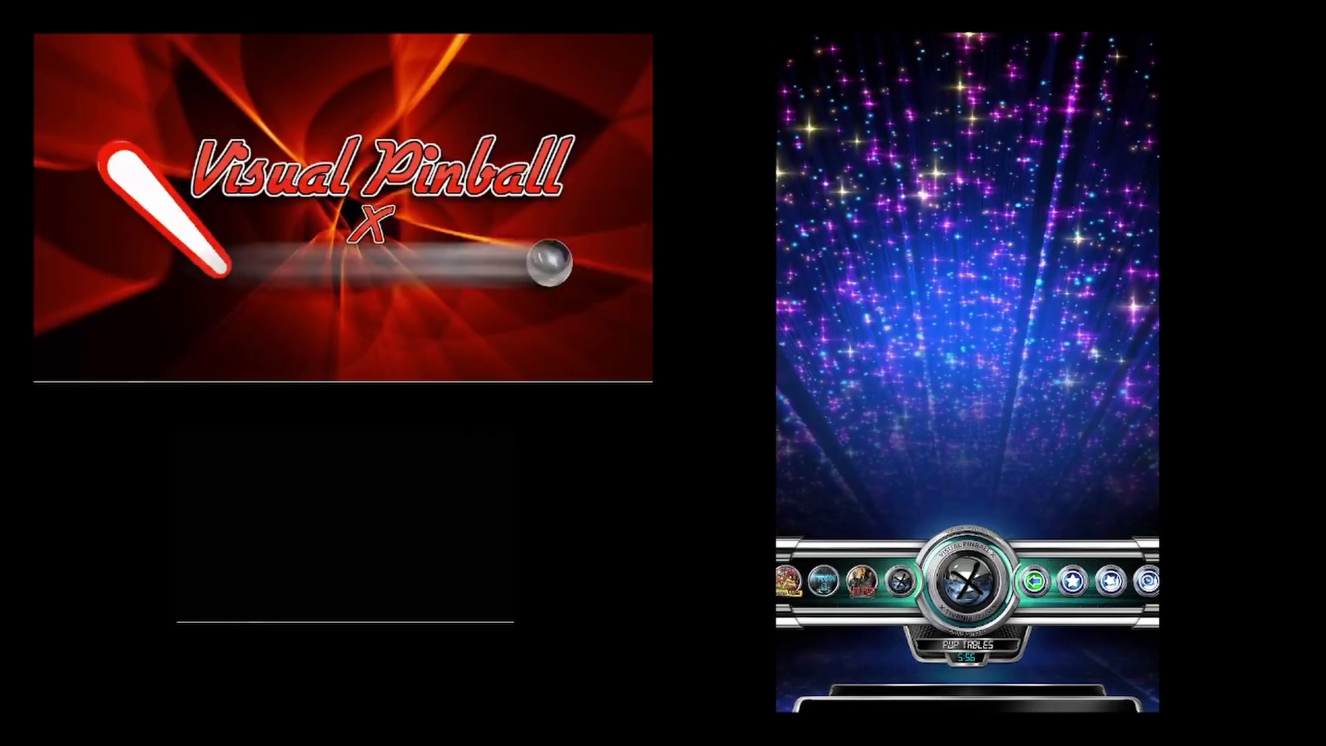
key("Shift_L")
key("Return")
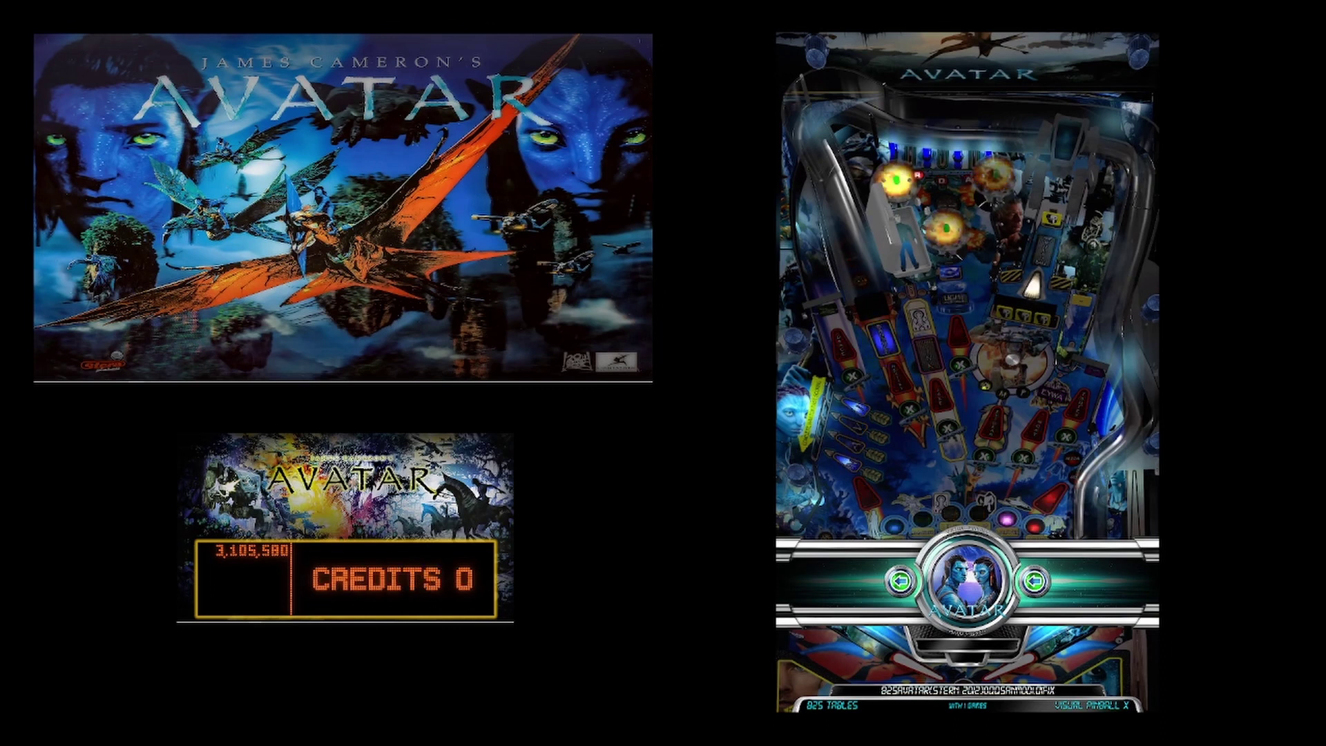
Go back from B2S Tables, open the PUP Tables sub-playlist to view the Avatar PUP table, and bring up the system exit menu.
key("Shift_L")
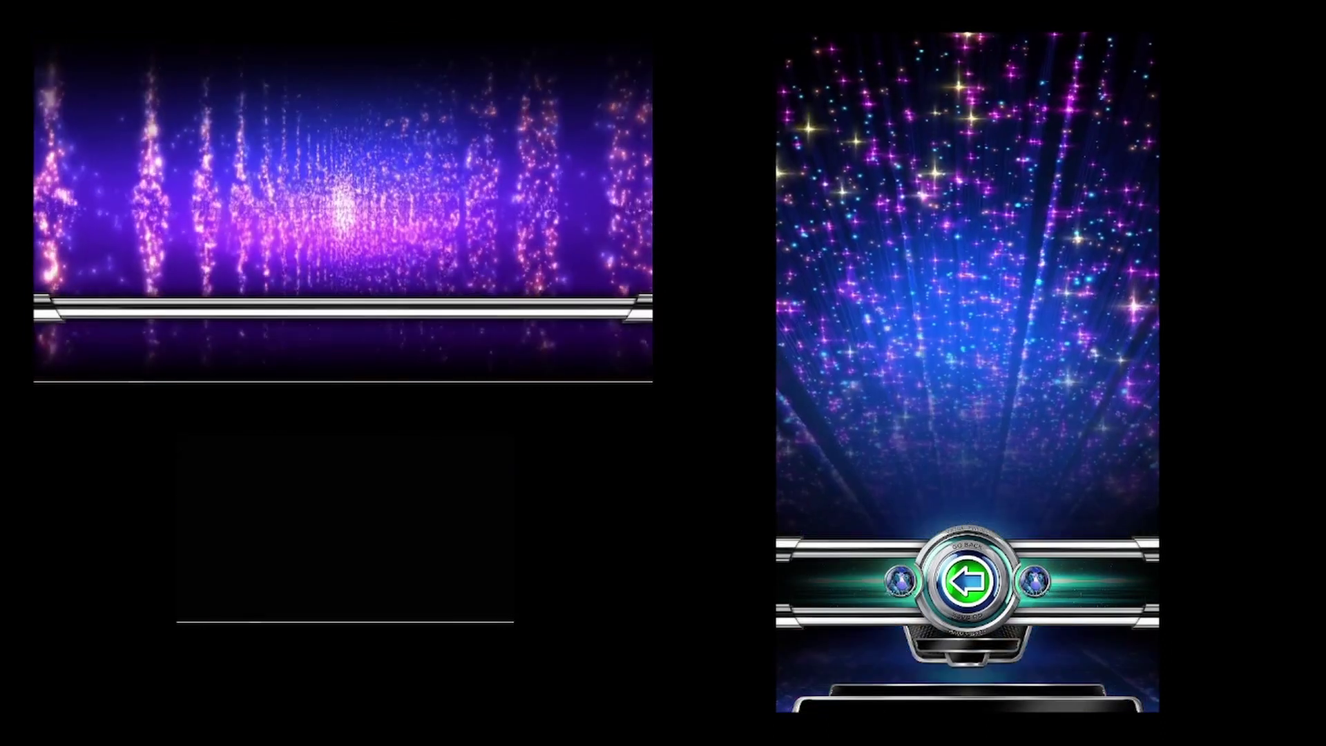
key("Return")
key("Shift_R")
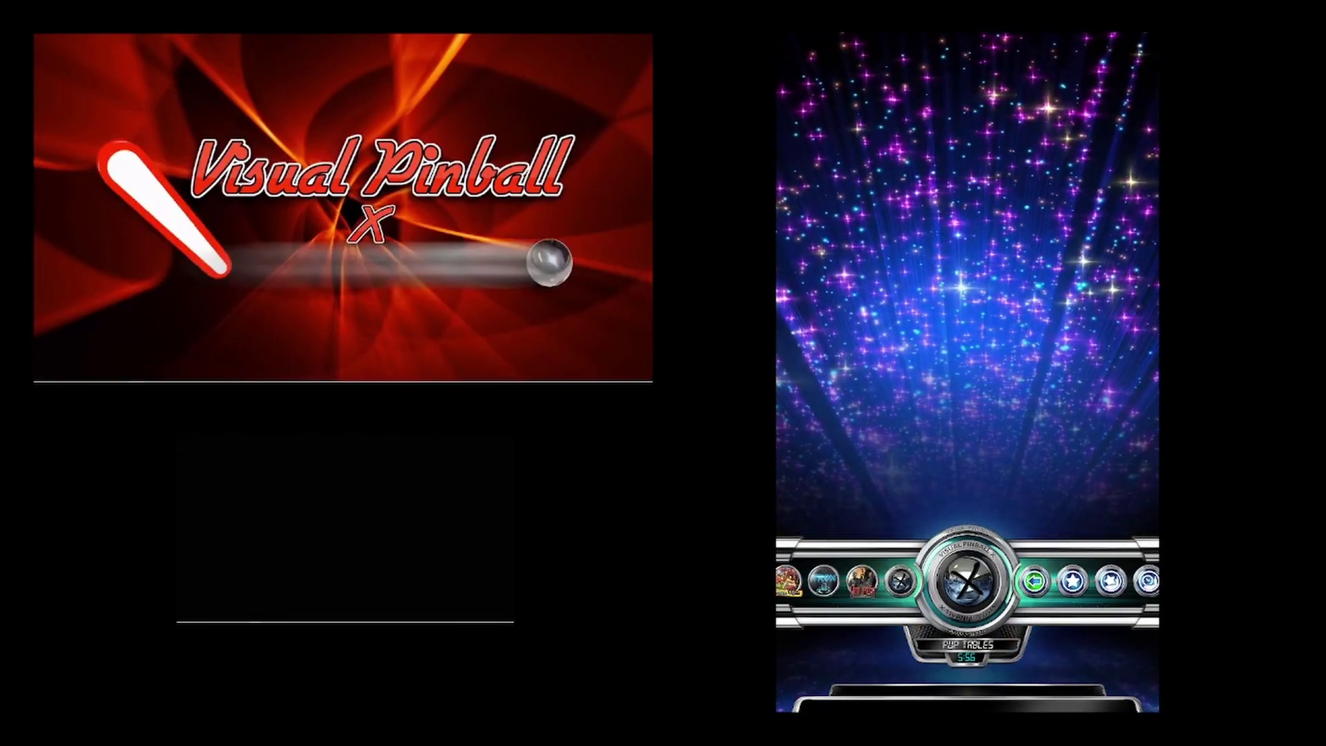
key("Return")
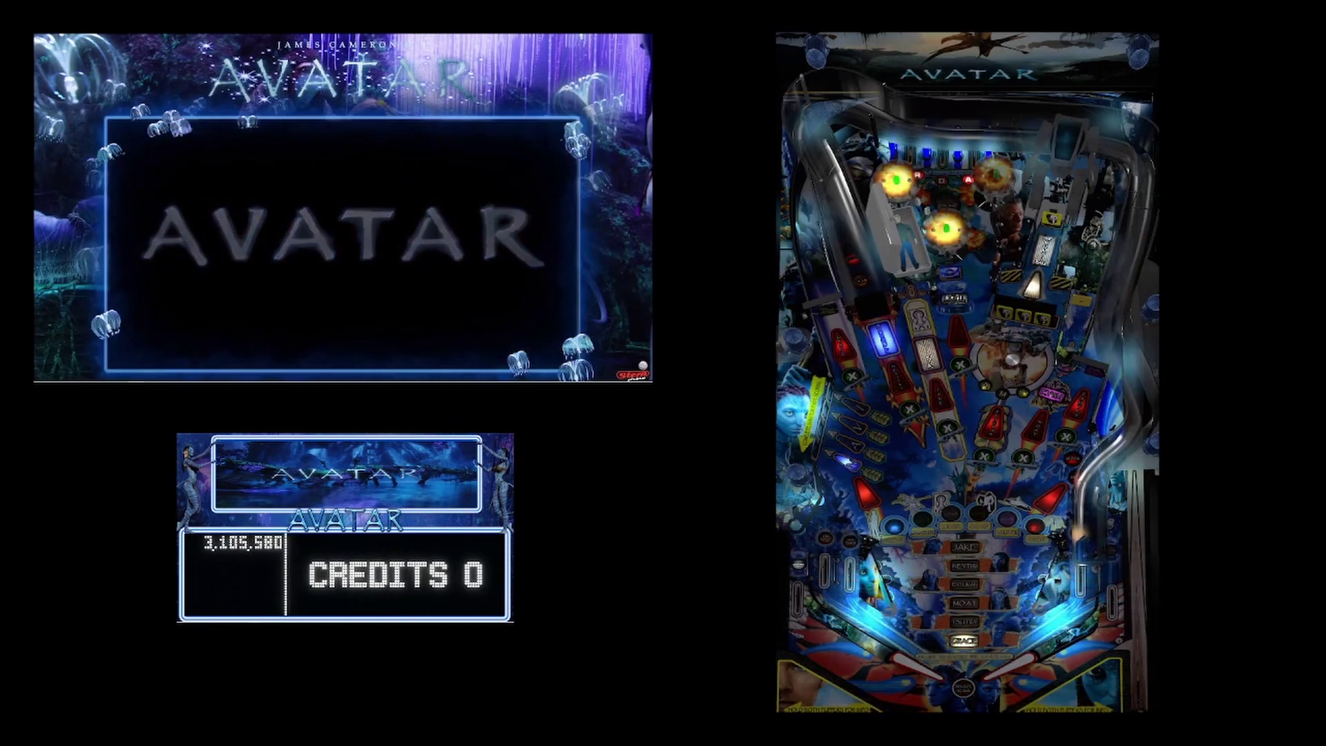
key("q")
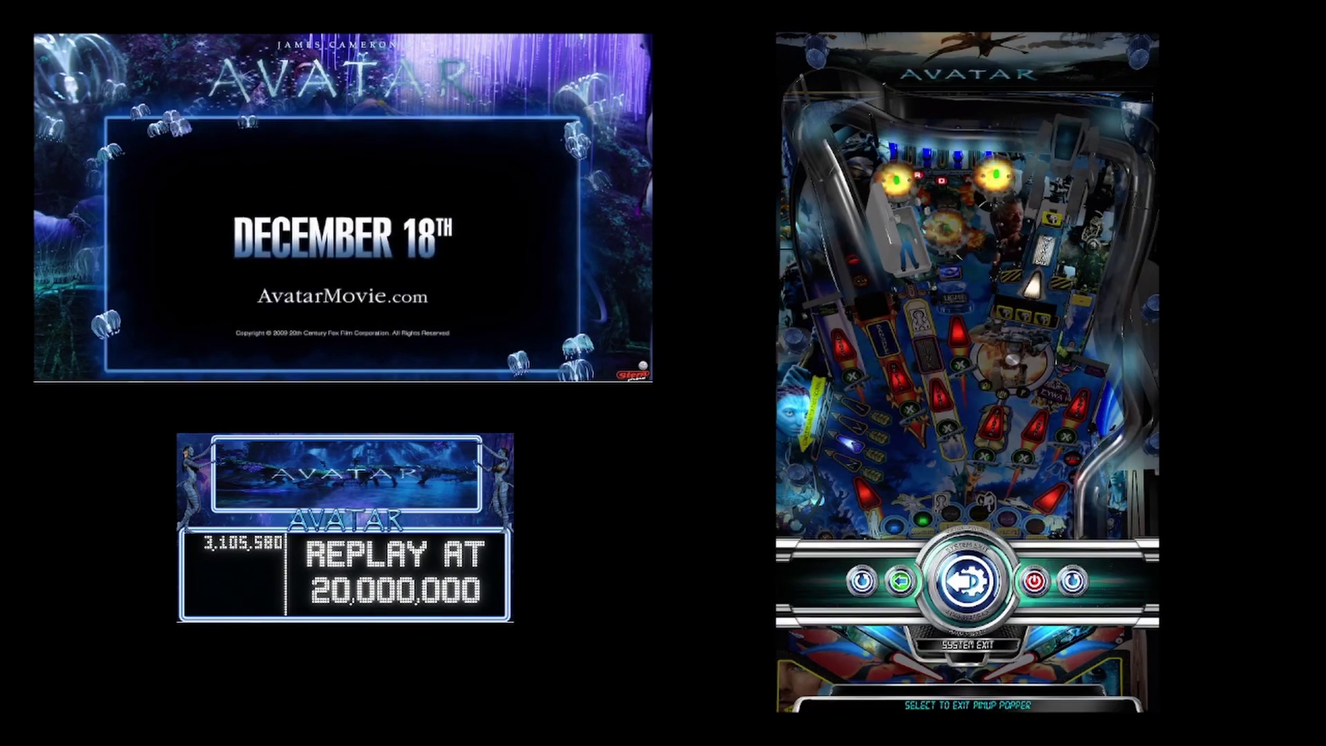